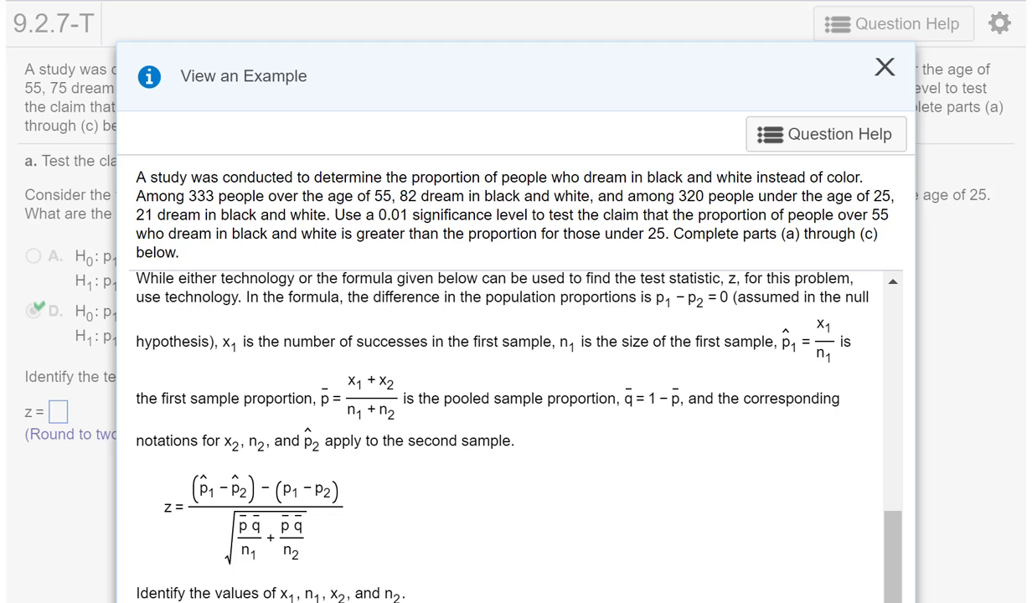
Finish reading the worked example, close it, and open StatCrunch from the question's help resources
scroll(859, 483, "down", 2)
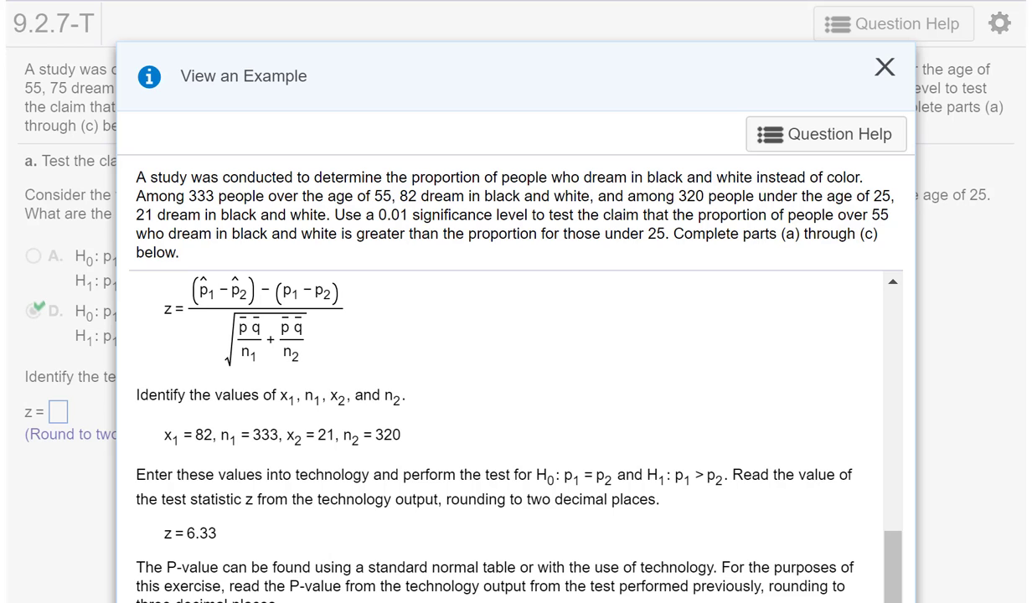
key("Escape")
left_click(874, 39)
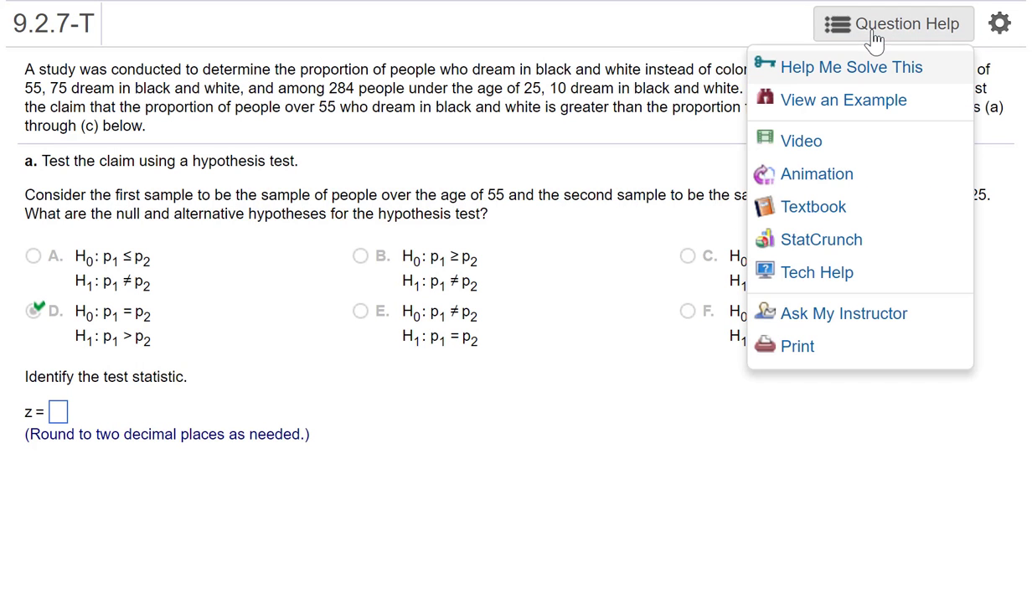
left_click(794, 242)
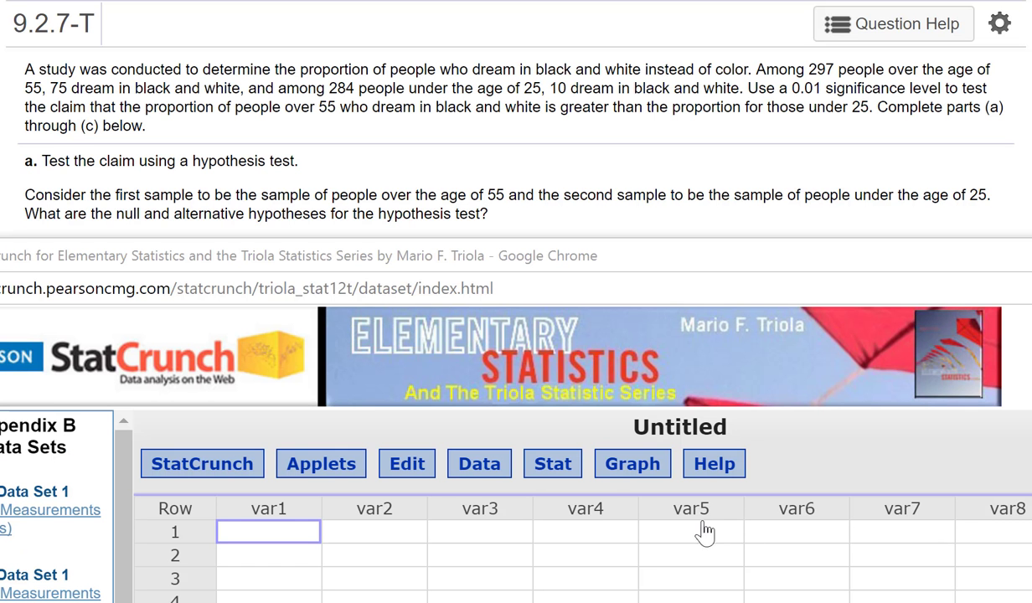
Open the two-sample proportion test with summary data in StatCrunch
left_click(556, 466)
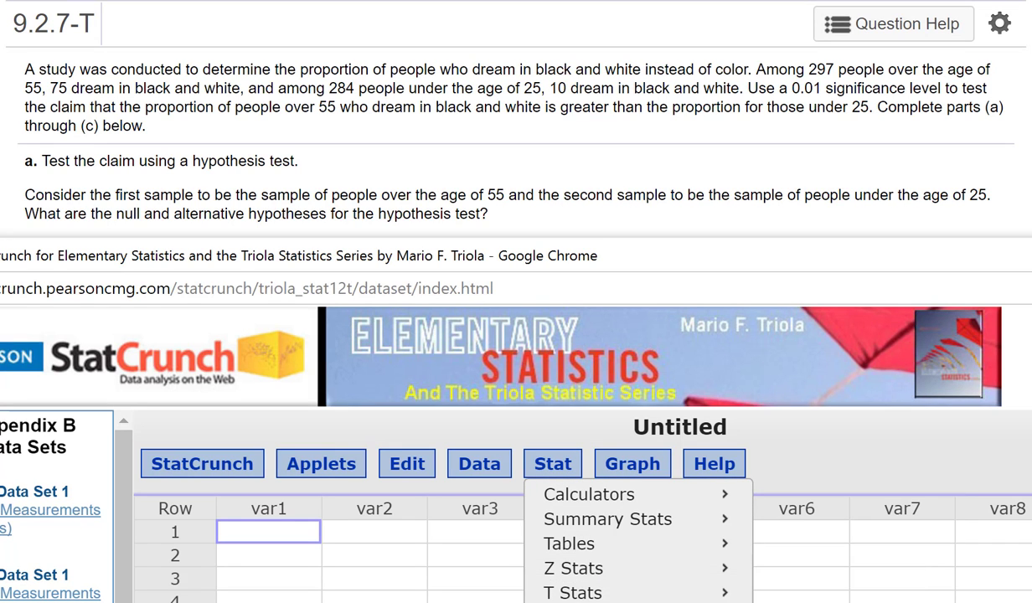
left_click_drag(595, 254, 591, 108)
mouse_move(610, 480)
mouse_move(840, 512)
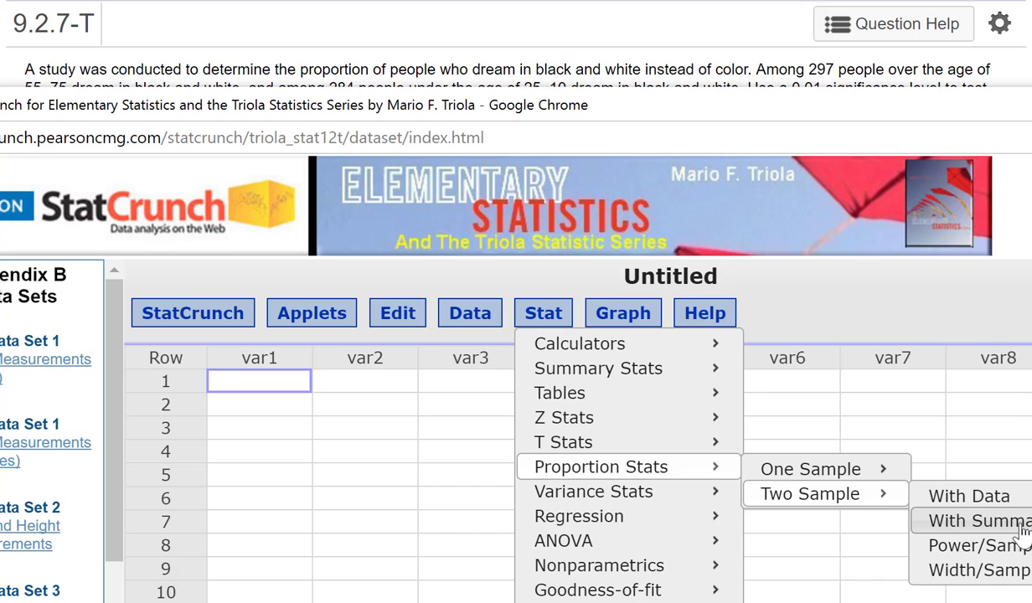
left_click(980, 521)
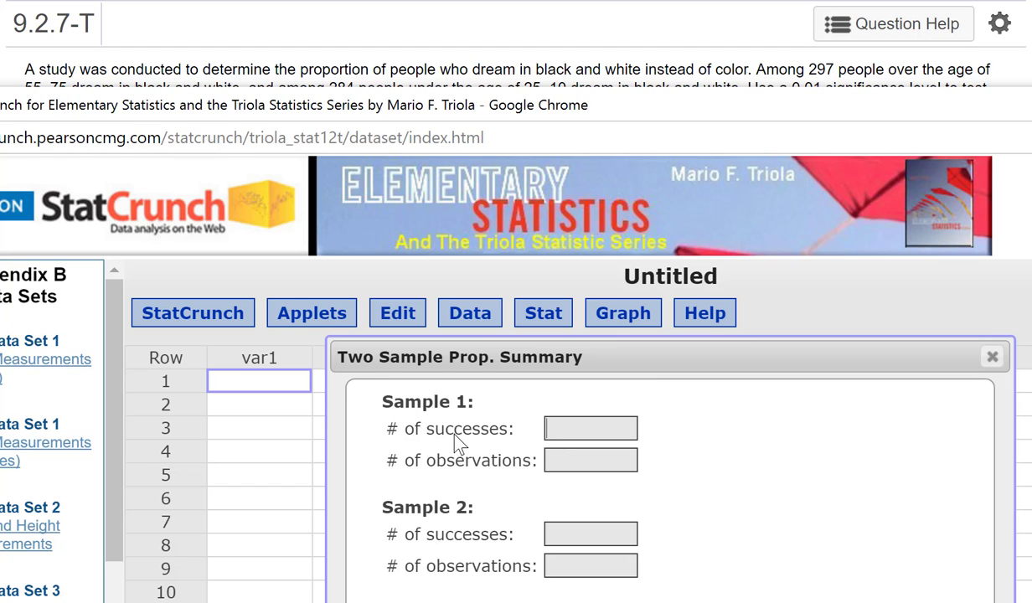
Enter 75 successes out of 297 observations for sample 1 and 10 successes out of 284 for sample 2
left_click_drag(433, 106, 443, 176)
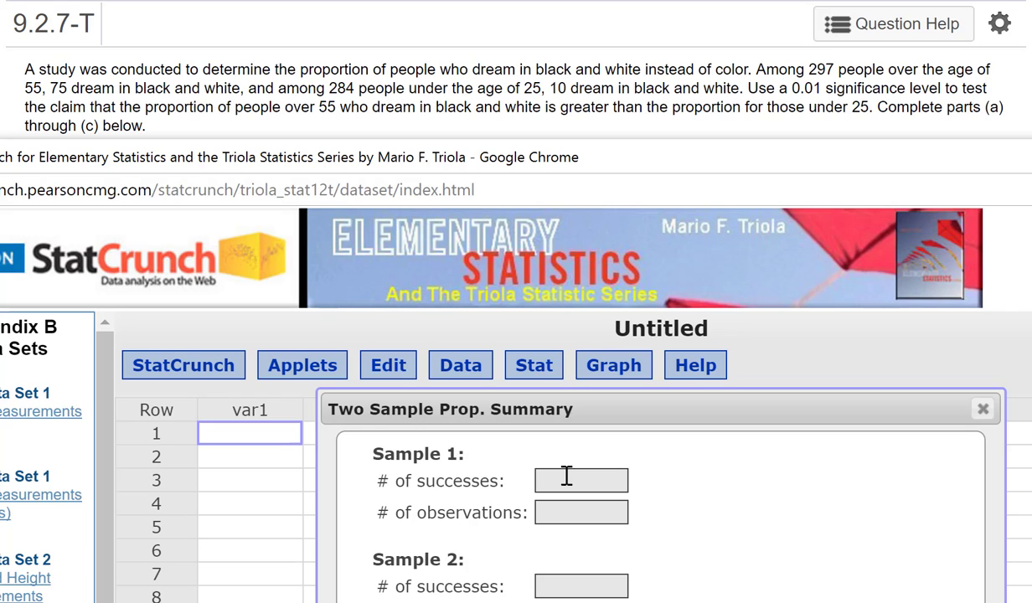
type("75")
type("297")
type("10")
key("Tab")
scroll(548, 142, "down", 1)
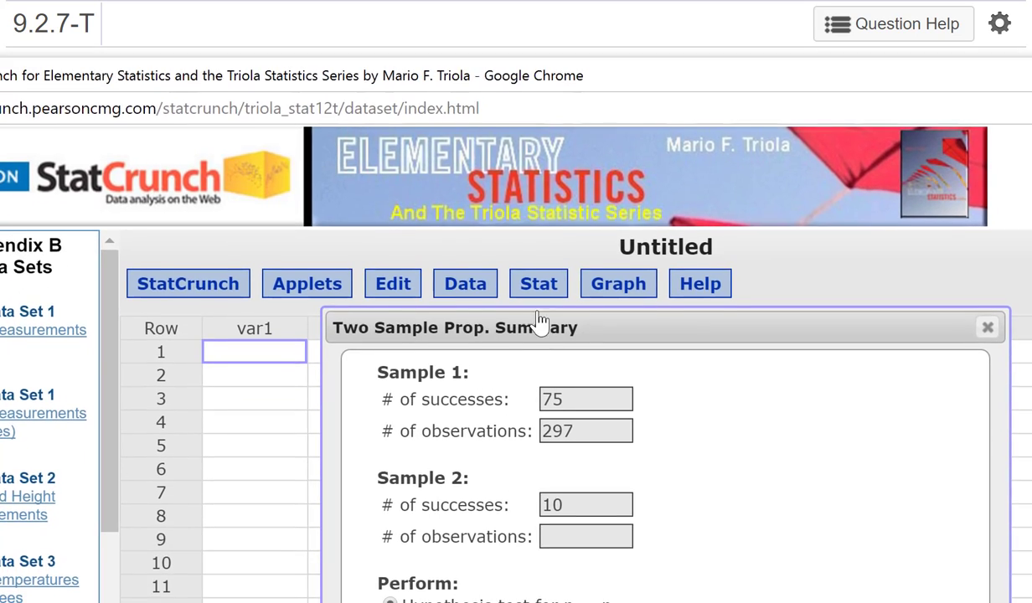
type("284")
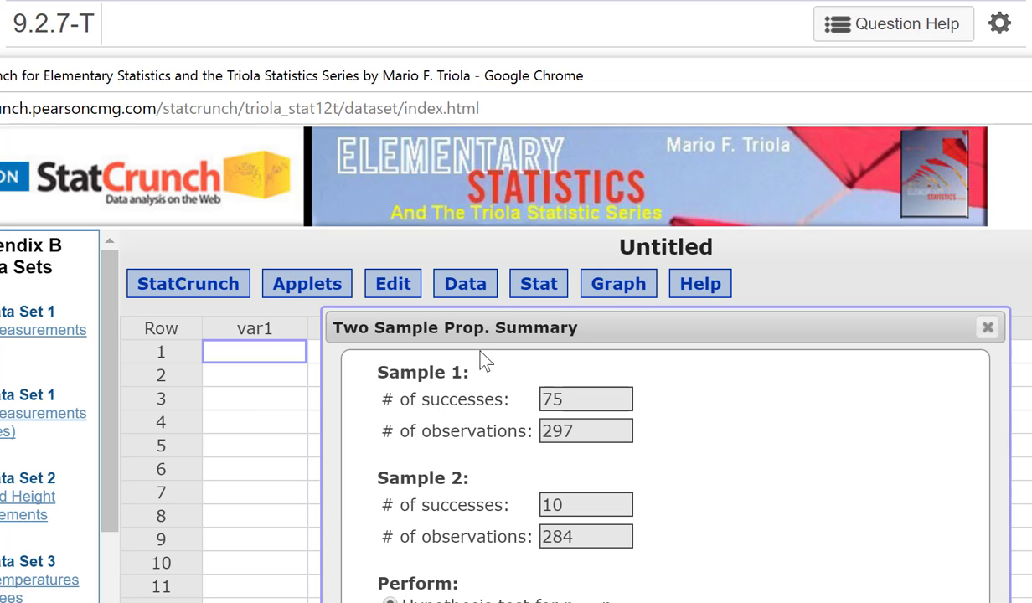
Set the alternative hypothesis to p1 - p2 > 0, matching the question, and compute the two-sample proportion test
left_click_drag(398, 83, 446, 414)
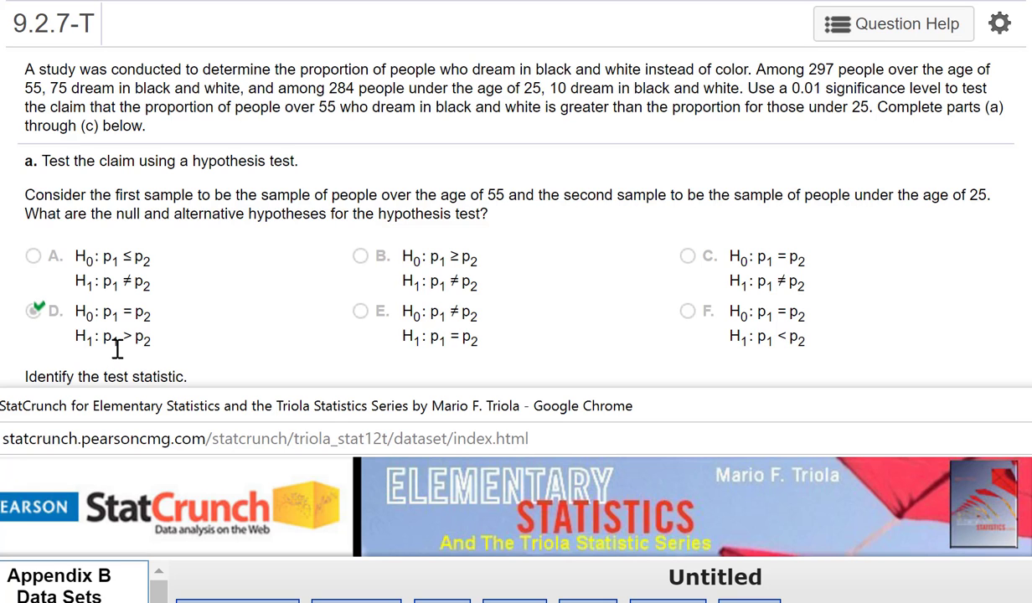
left_click_drag(330, 405, 291, 0)
left_click(545, 584)
left_click(528, 602)
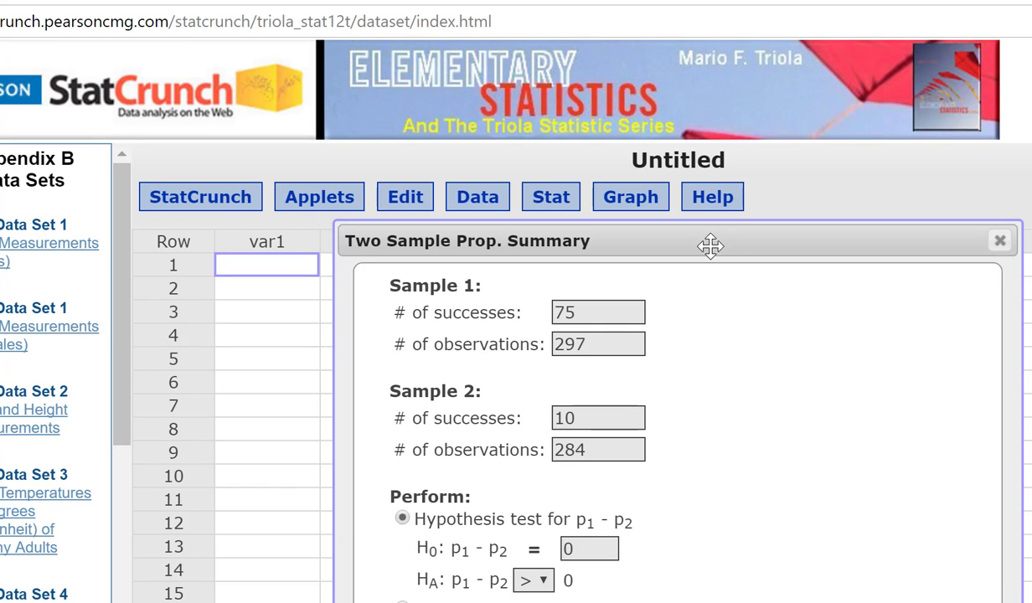
left_click_drag(706, 237, 524, 184)
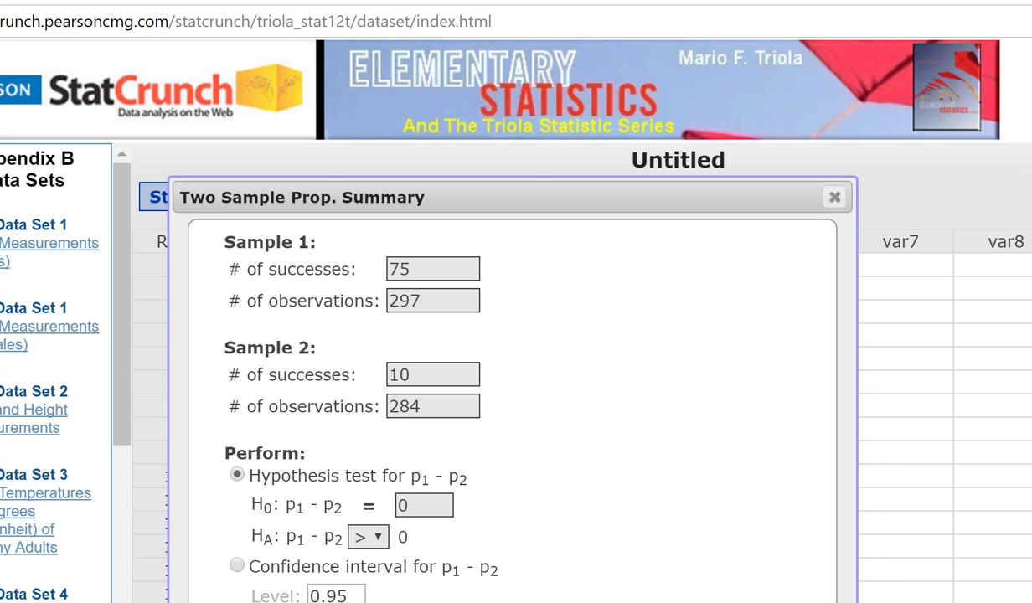
left_click_drag(752, 316, 560, 151)
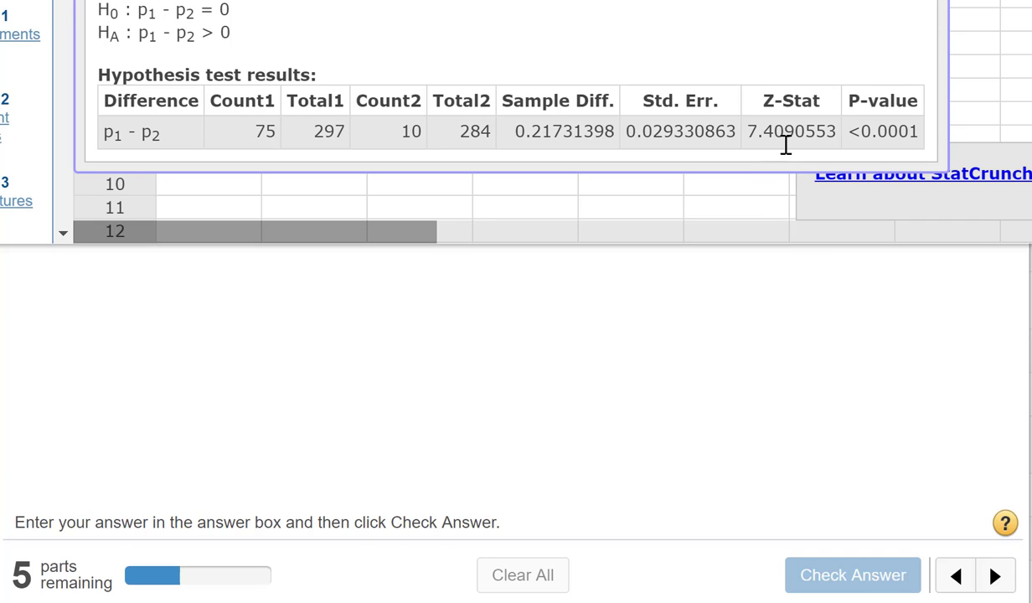
Answer the test statistic question with z = 7.41 and submit it for checking
left_click(320, 302)
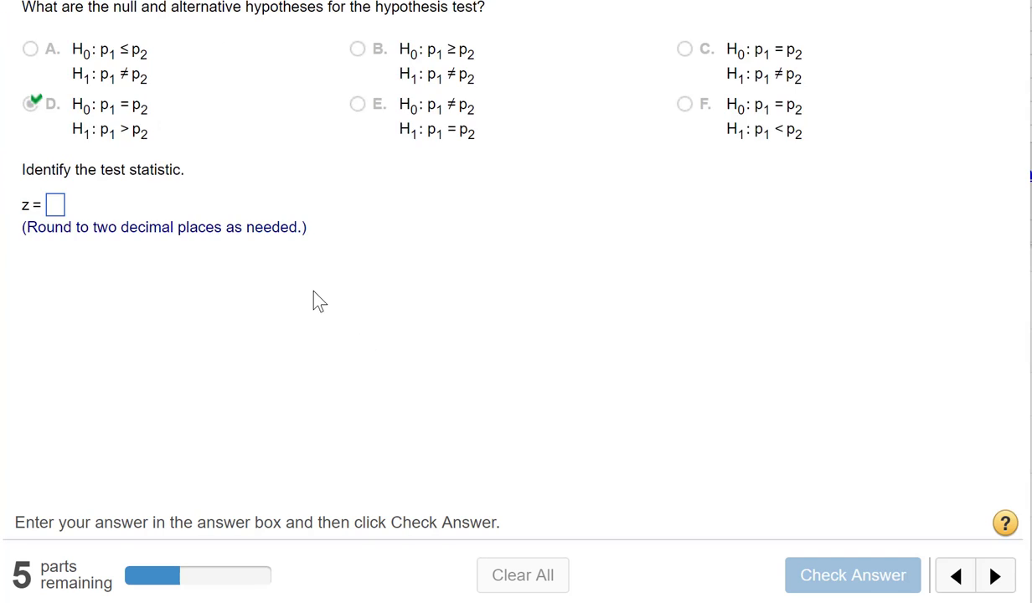
left_click(55, 205)
type("7.41")
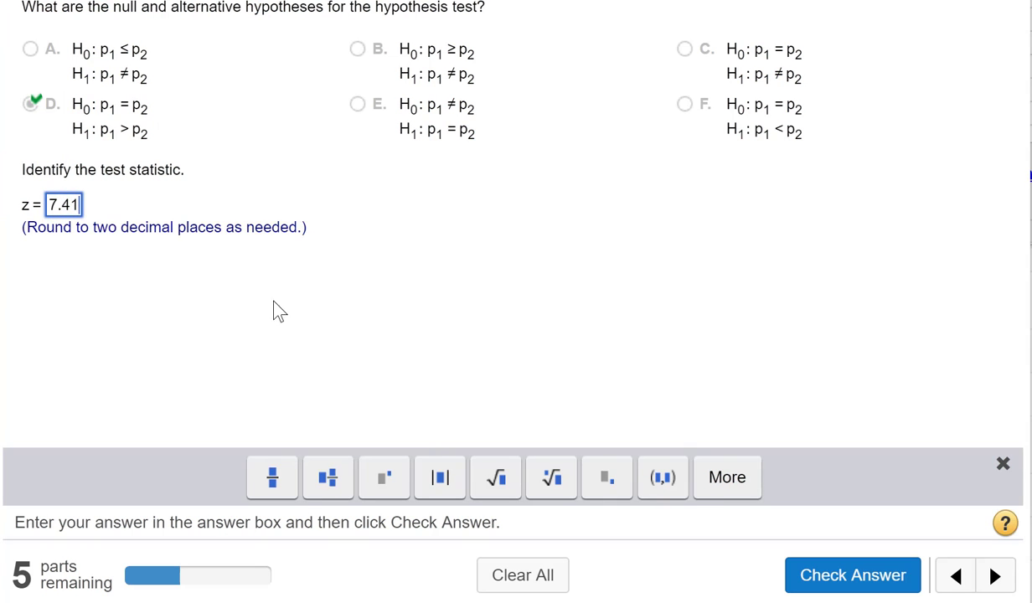
key("Return")
left_click(511, 258)
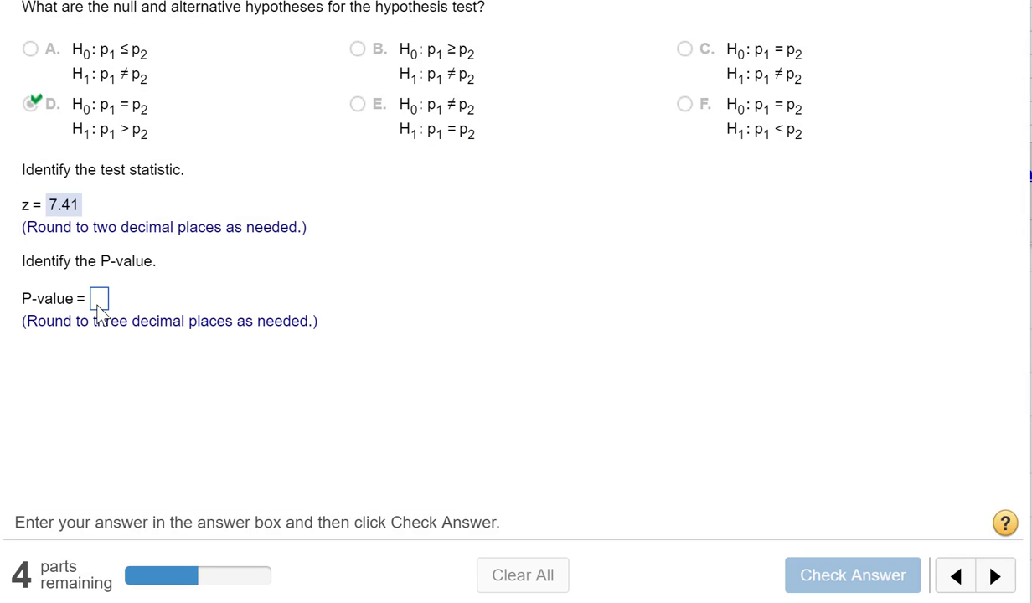
Consult the P-value in the StatCrunch results, then answer the P-value question with .000 and submit it
left_click(100, 300)
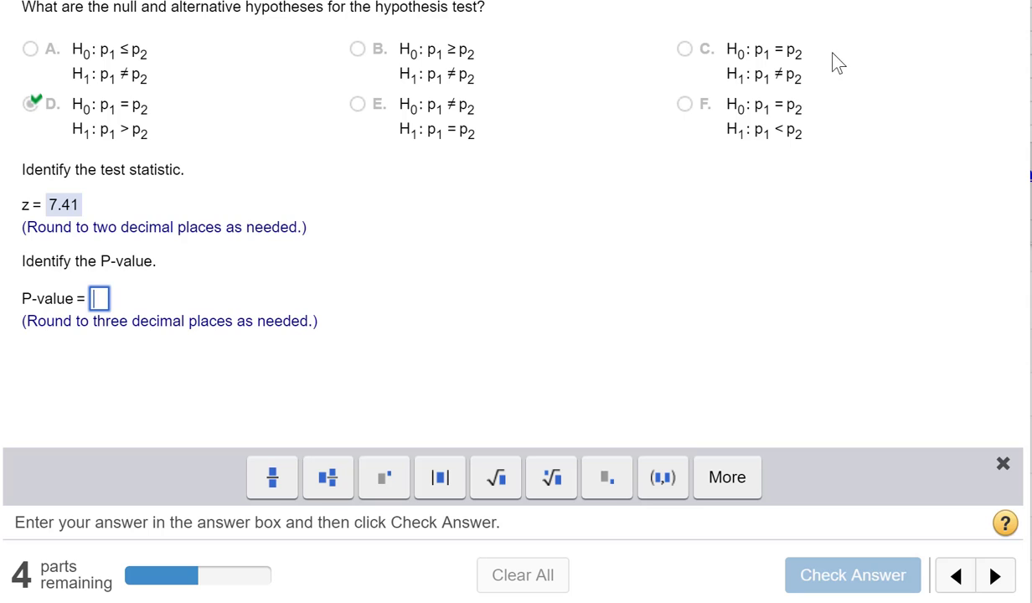
left_click(1030, 58)
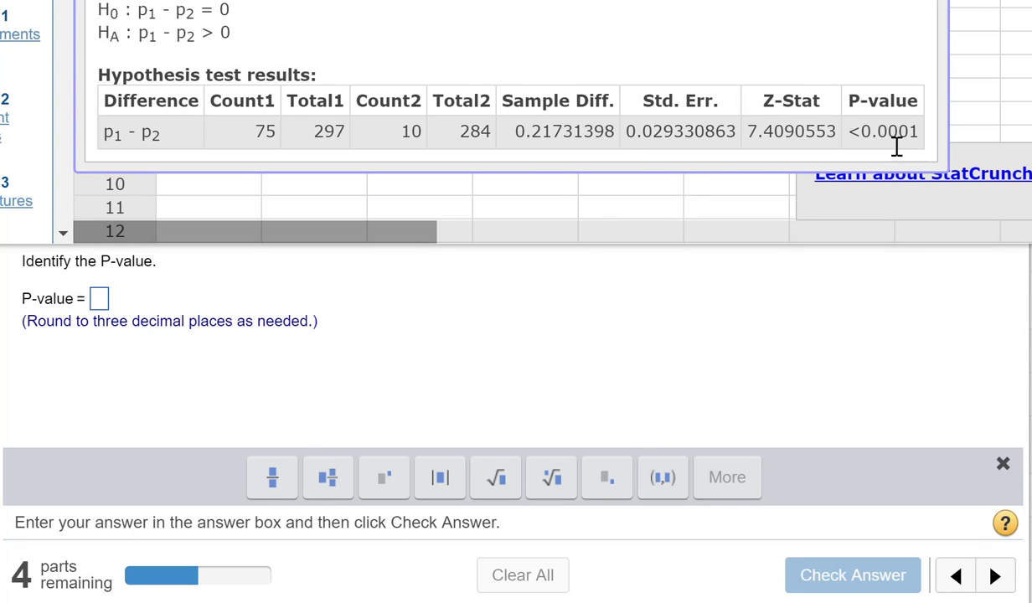
left_click(96, 301)
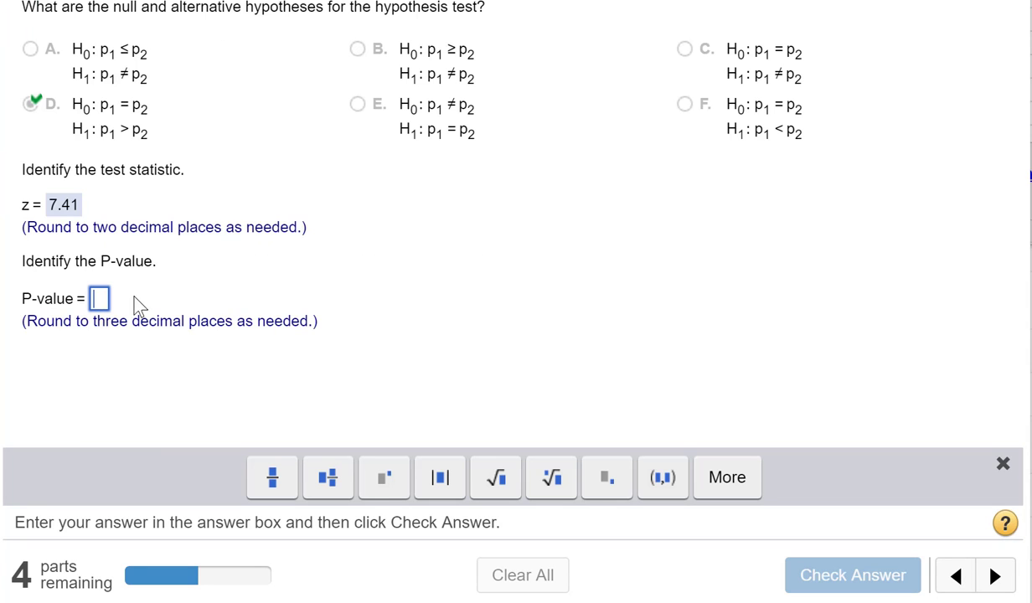
type(".000")
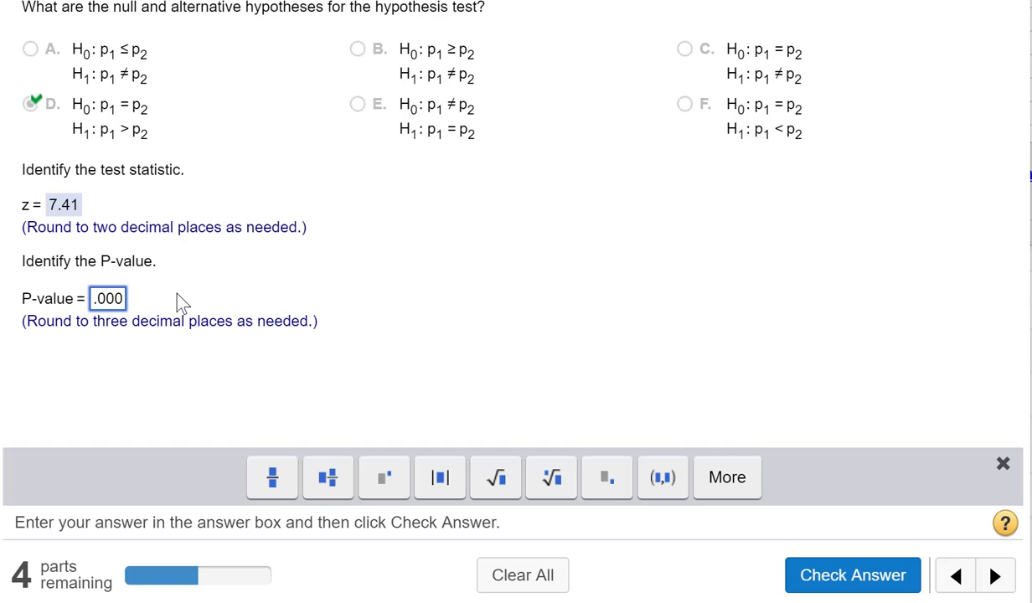
key("Return")
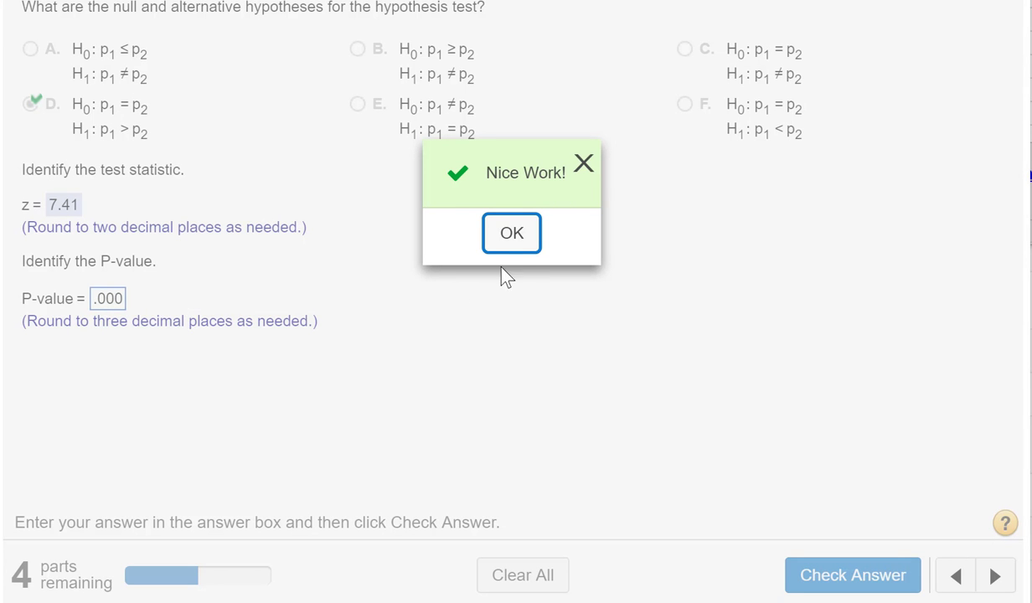
left_click(523, 235)
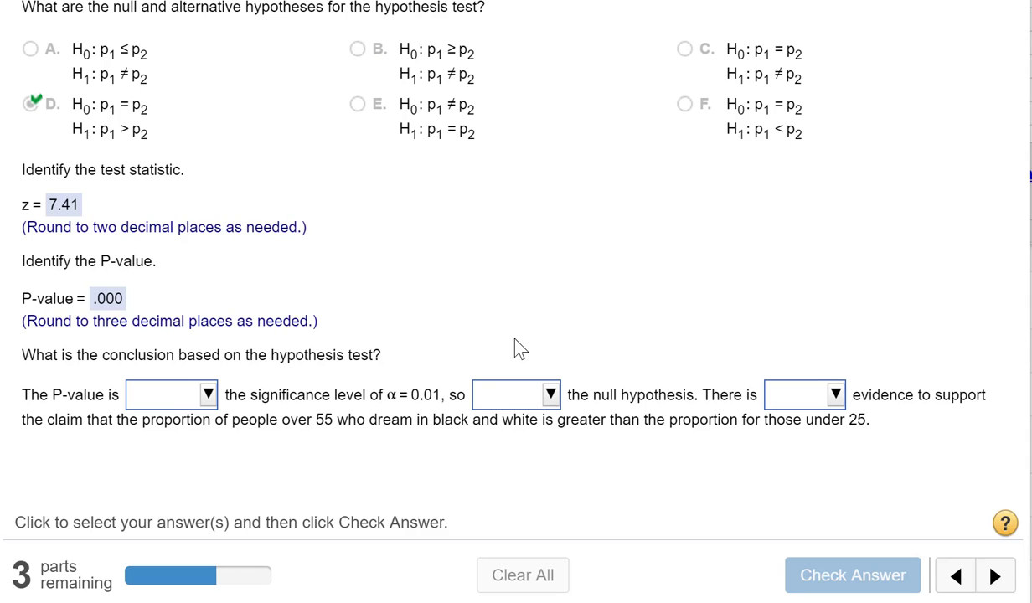
Compare the StatCrunch test results with the sample proportions 75/297 and 10/284 on the TI-84 Plus CE calculator, and return to the question
key("alt+Tab")
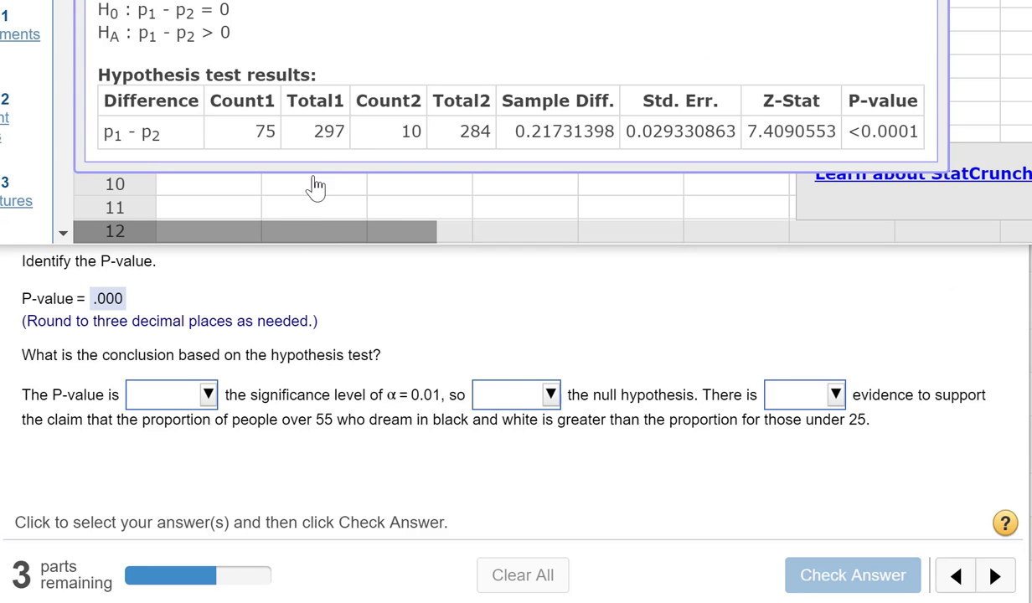
left_click_drag(419, 0, 393, 1)
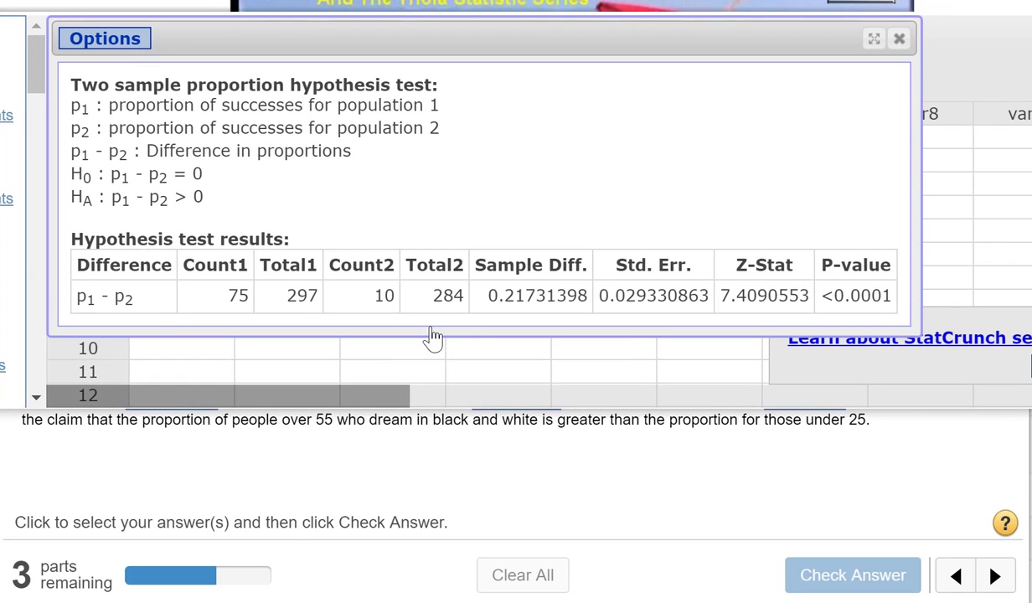
key("alt+Tab")
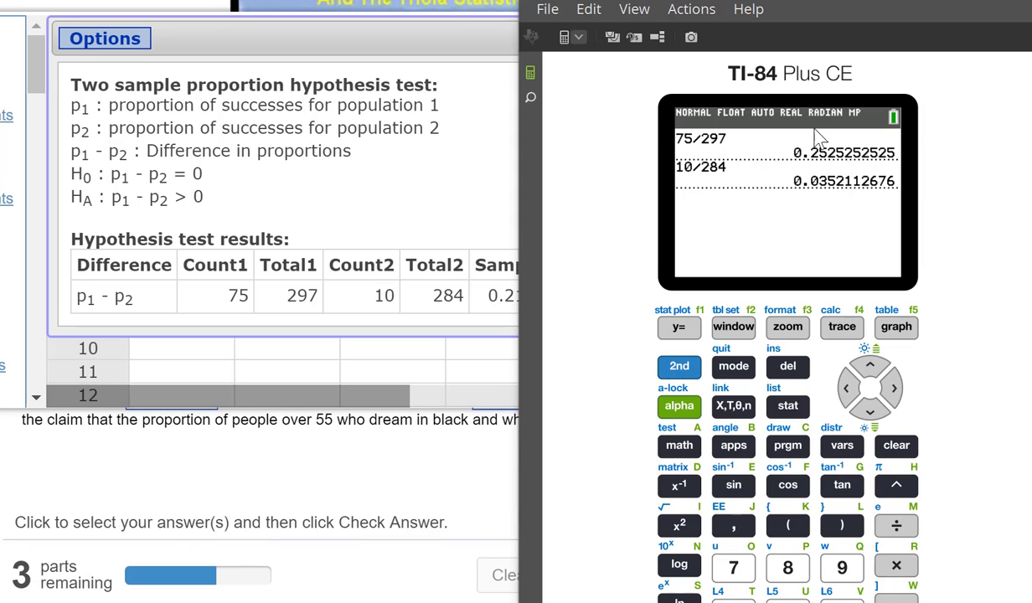
left_click_drag(652, 0, 845, 1)
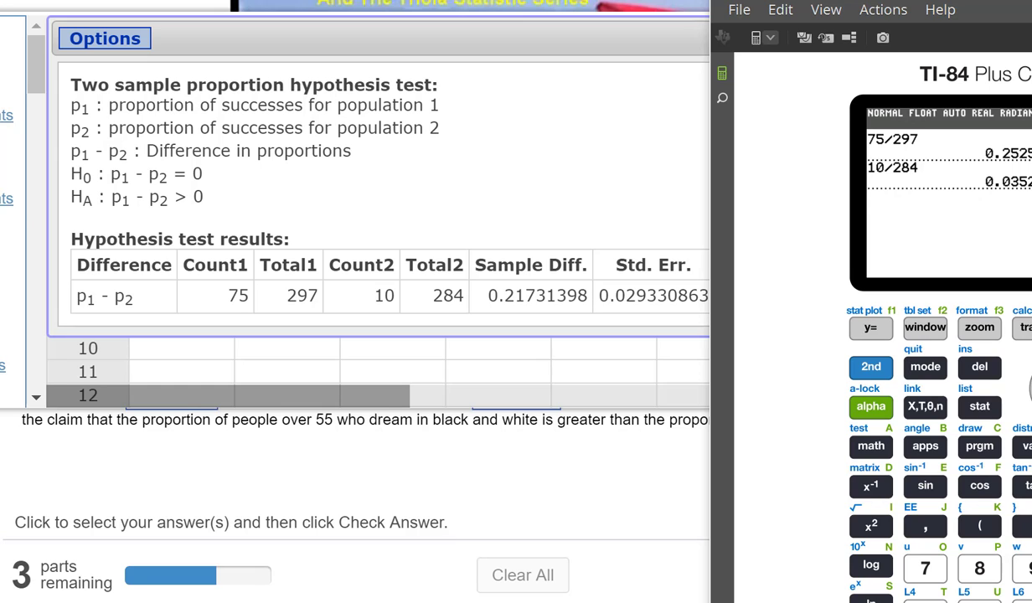
left_click_drag(912, 1, 824, 0)
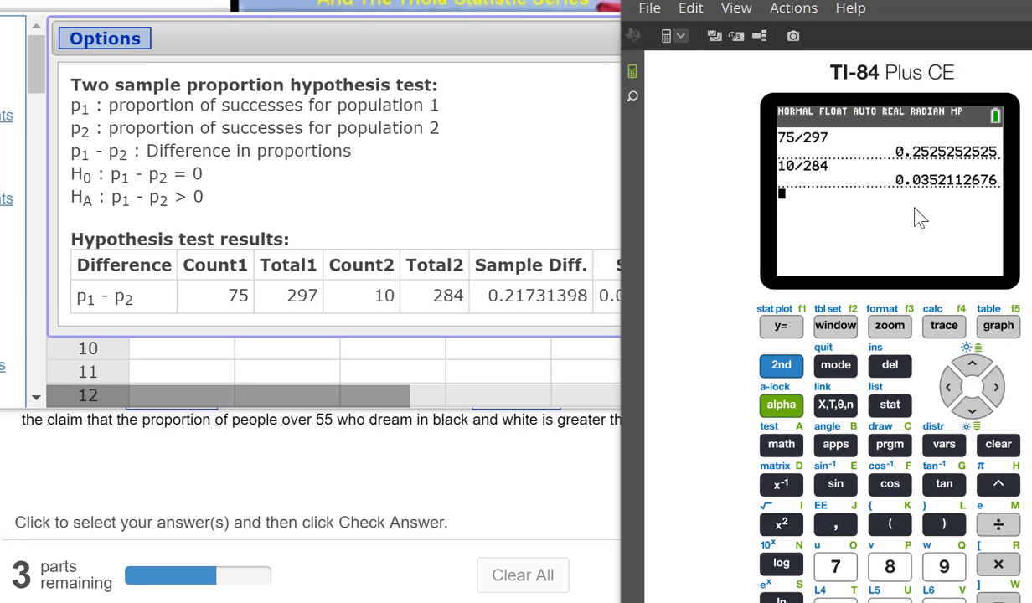
left_click(611, 205)
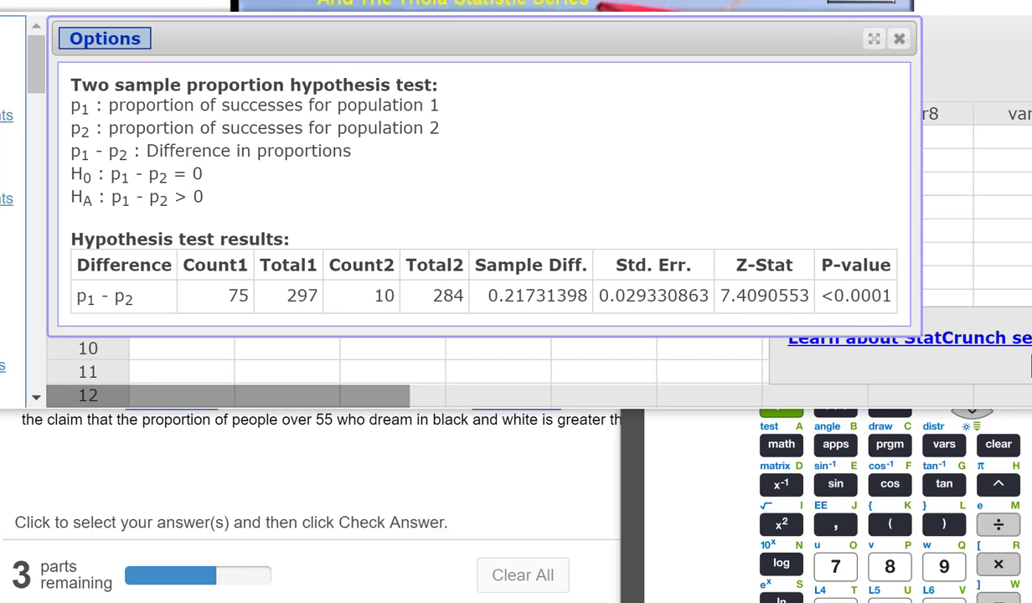
left_click(928, 3)
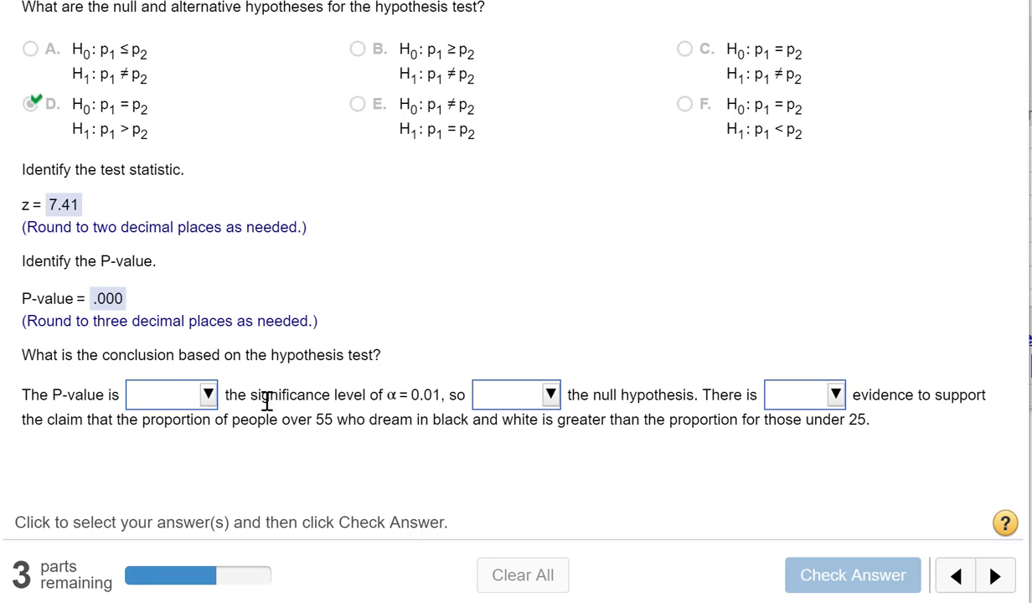
Complete the conclusion with "less than" for the P-value, "reject" for the null hypothesis and "sufficient" for the evidence
left_click(209, 397)
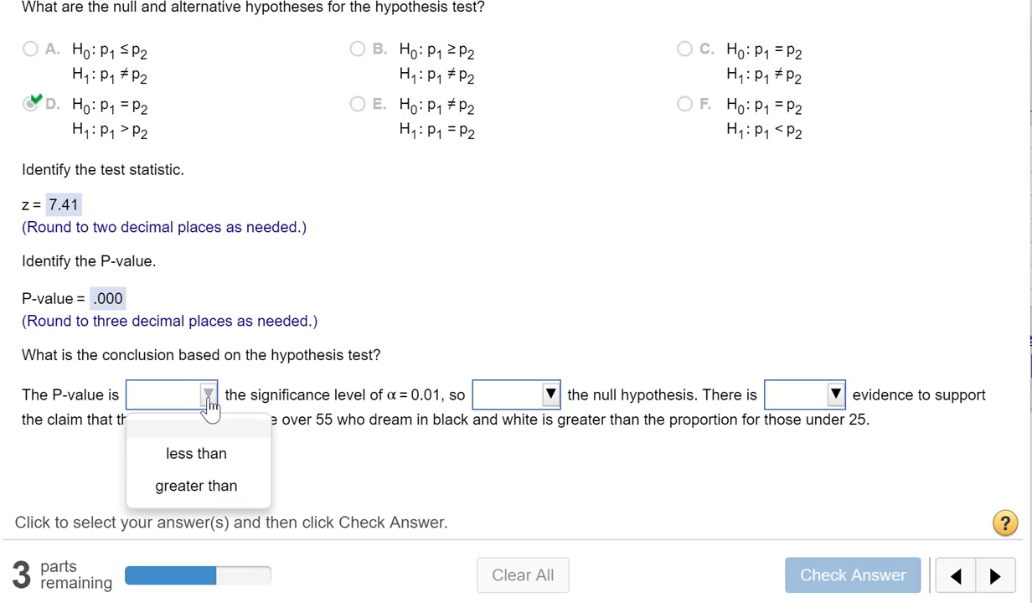
left_click(201, 457)
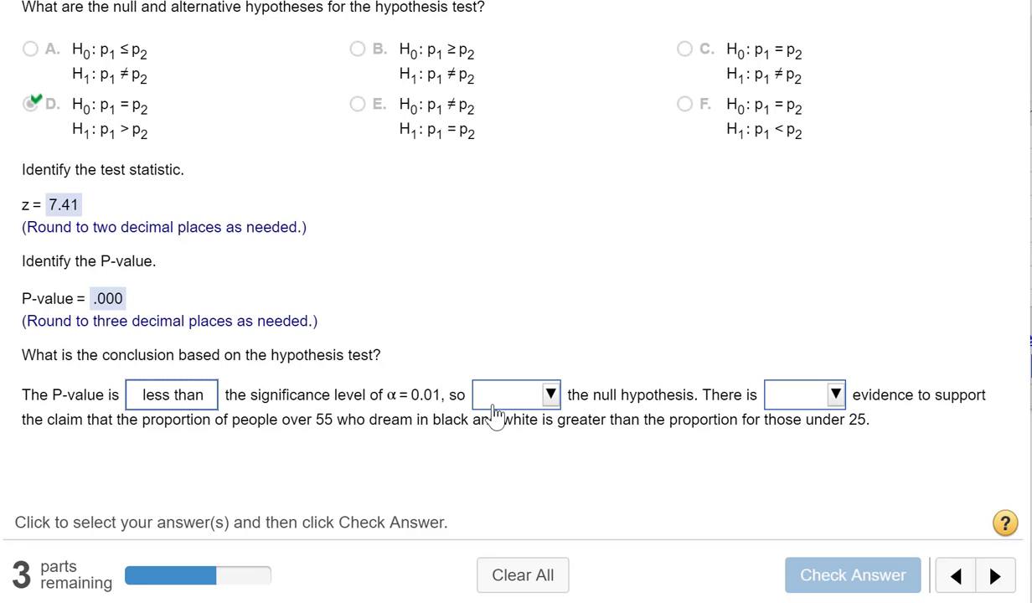
left_click(551, 398)
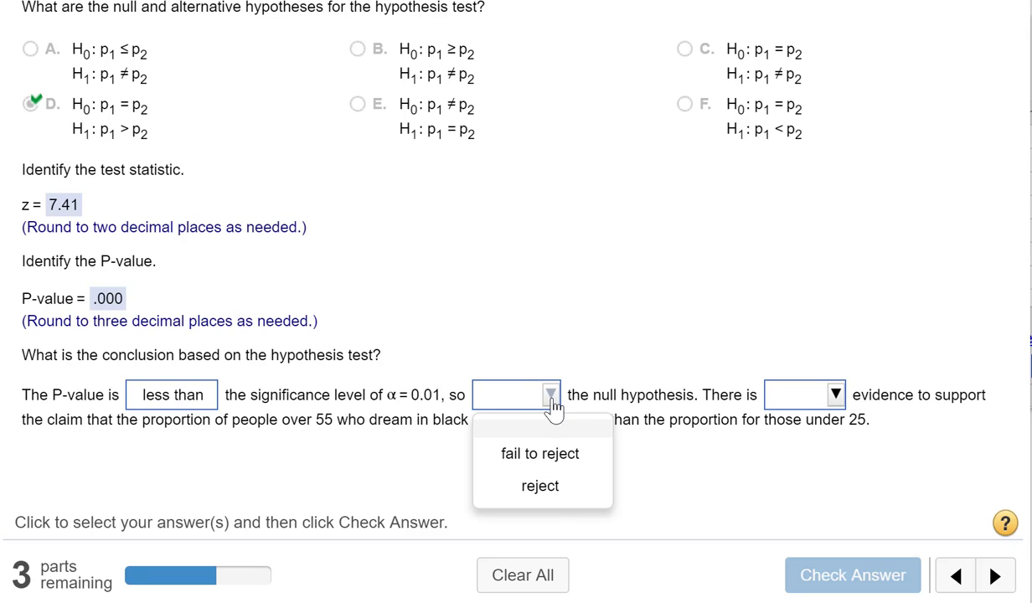
left_click(555, 489)
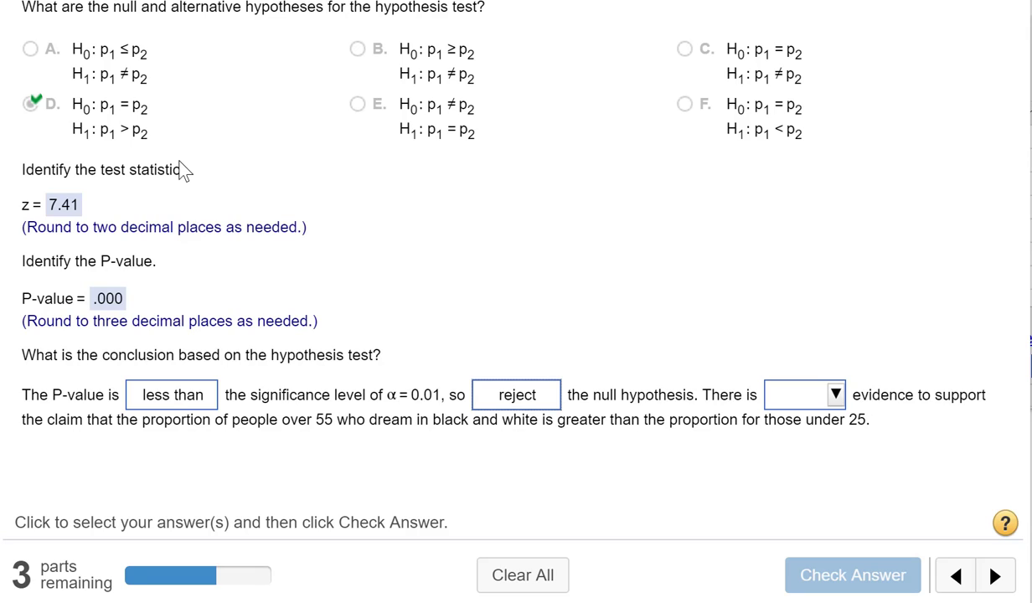
left_click(825, 400)
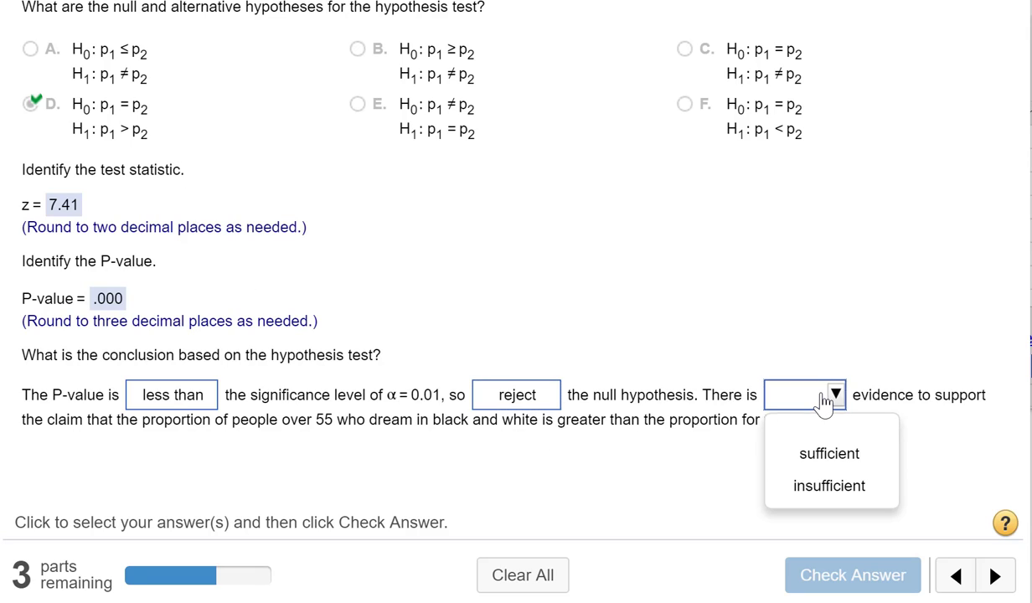
left_click(819, 454)
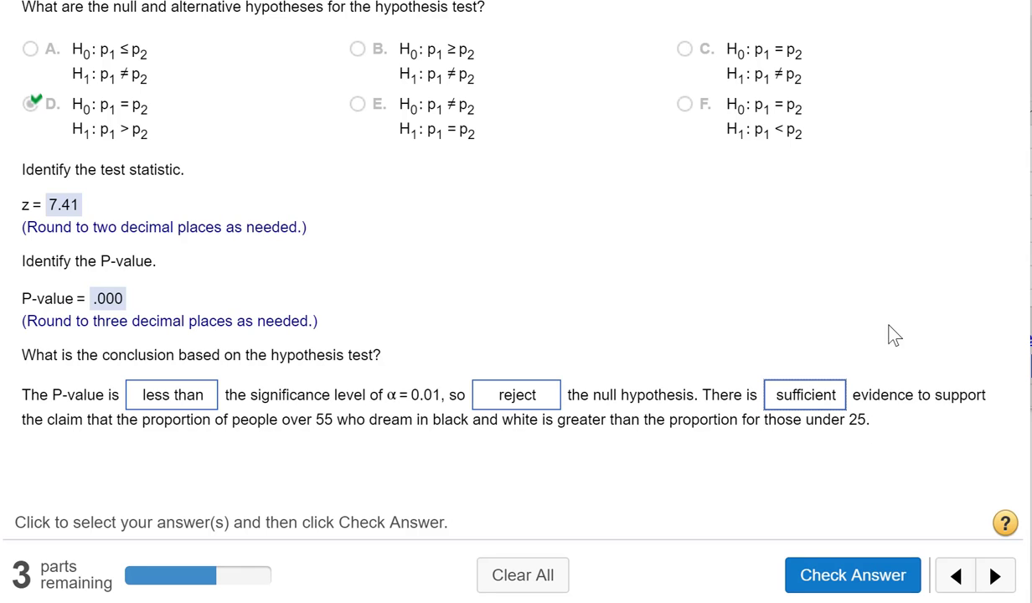
Submit the completed hypothesis test conclusion for checking and continue to part b
left_click(820, 577)
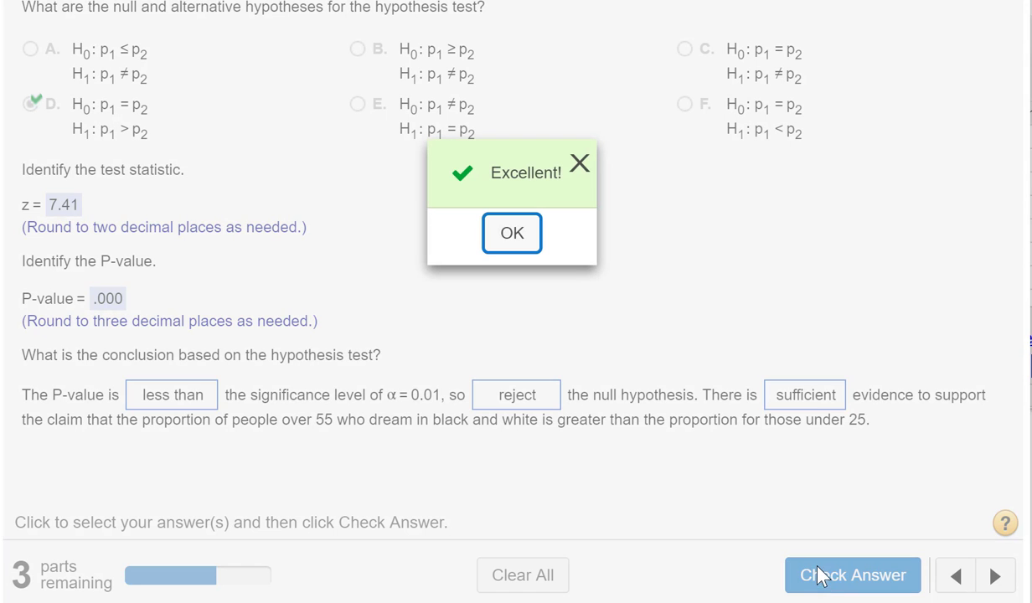
left_click(511, 233)
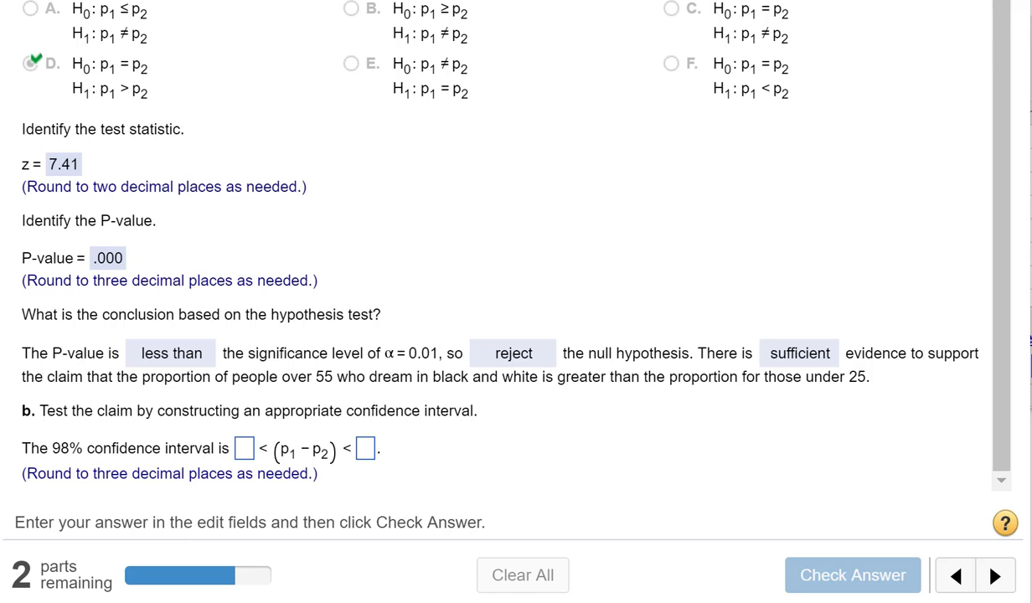
Switch to StatCrunch and recompute the two-sample proportion summary as a confidence interval for p1 - p2 at level 0.98, keeping the results fully in view
left_click(1030, 13)
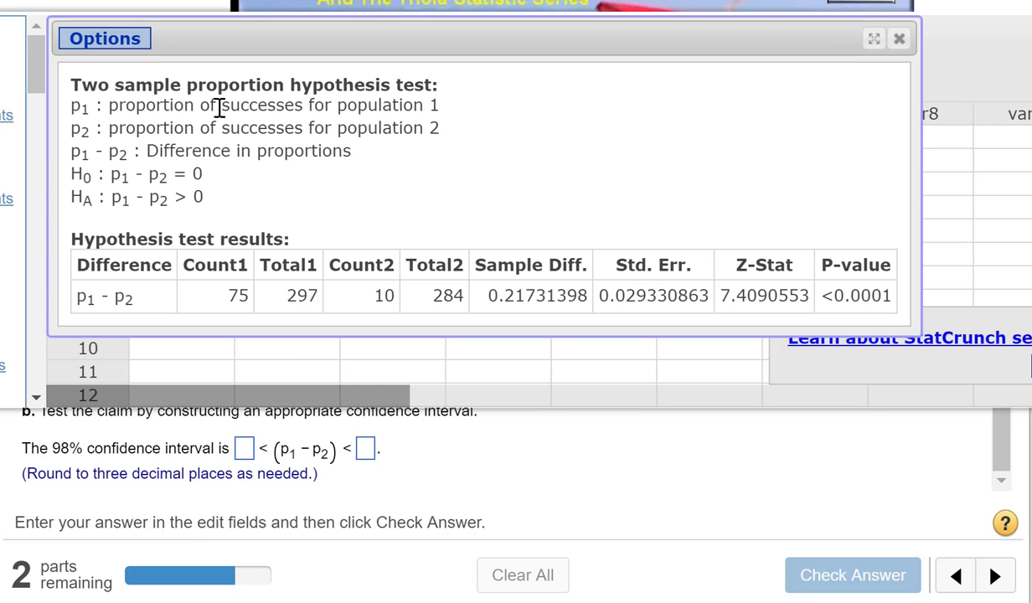
left_click(120, 42)
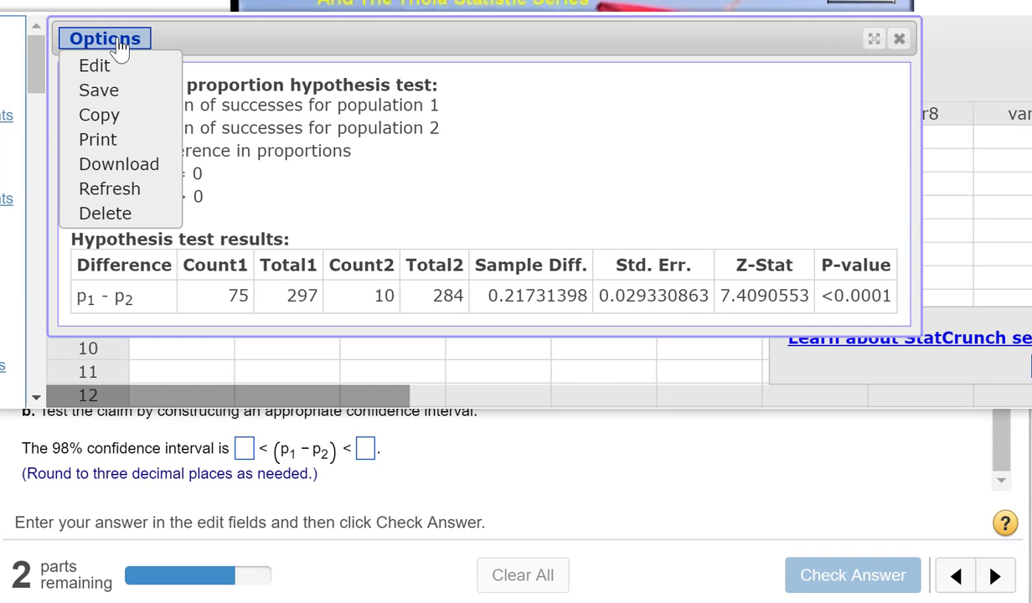
left_click(105, 69)
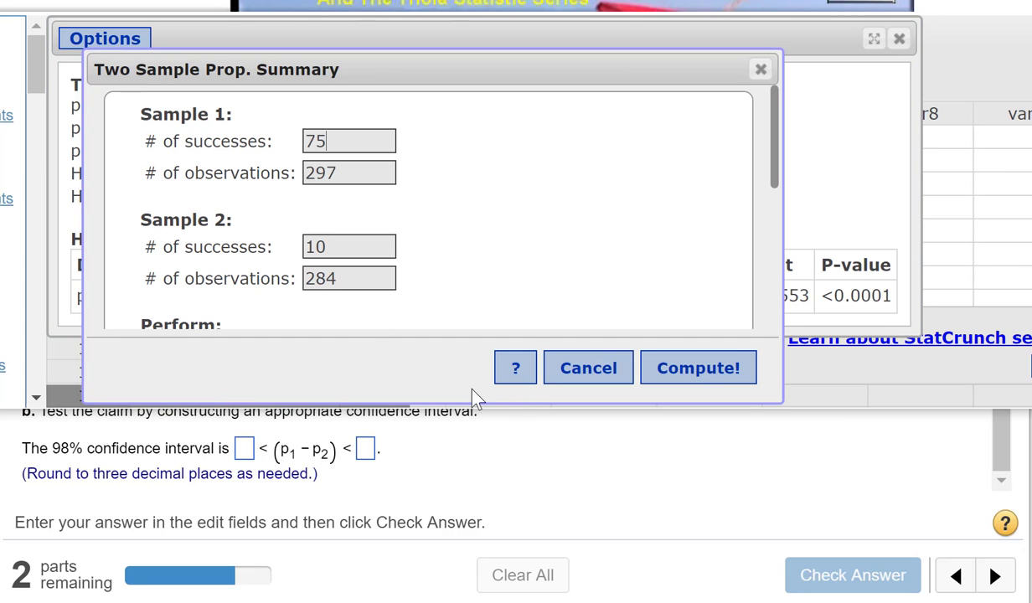
scroll(537, 302, "down", 5)
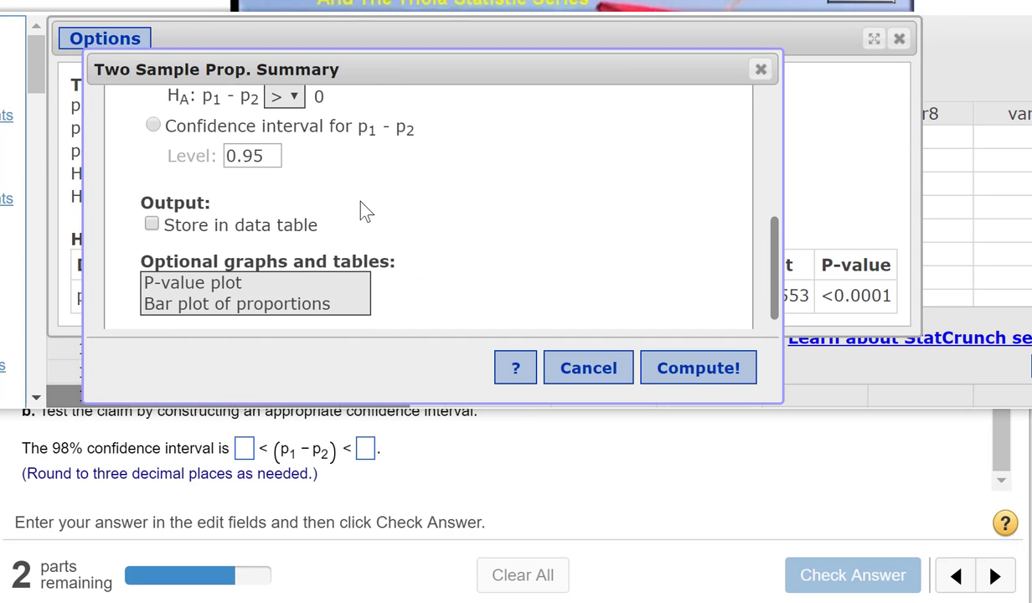
left_click(154, 126)
left_click(255, 159)
key("BackSpace")
type("8")
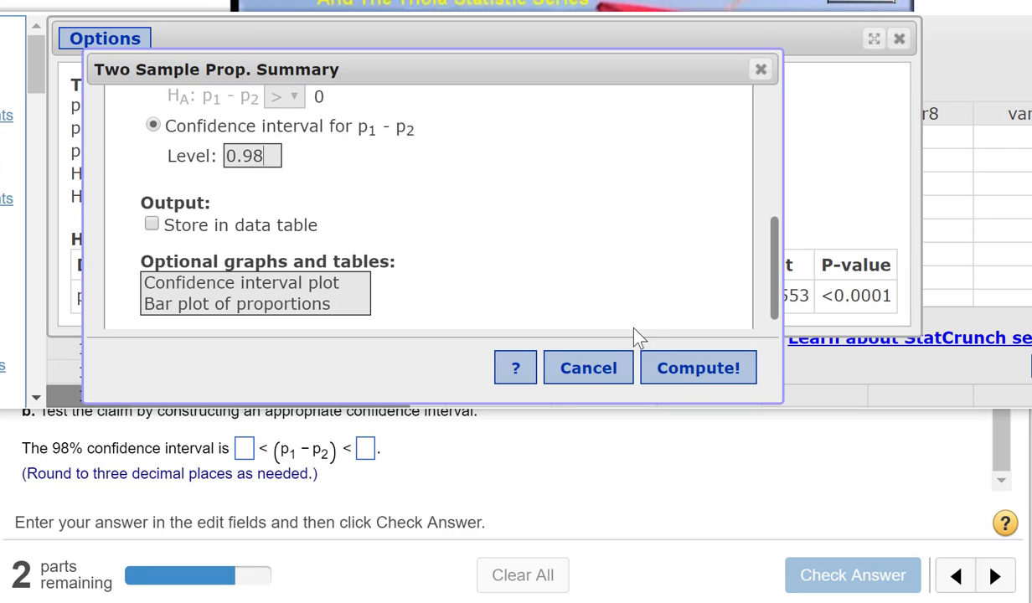
left_click(692, 377)
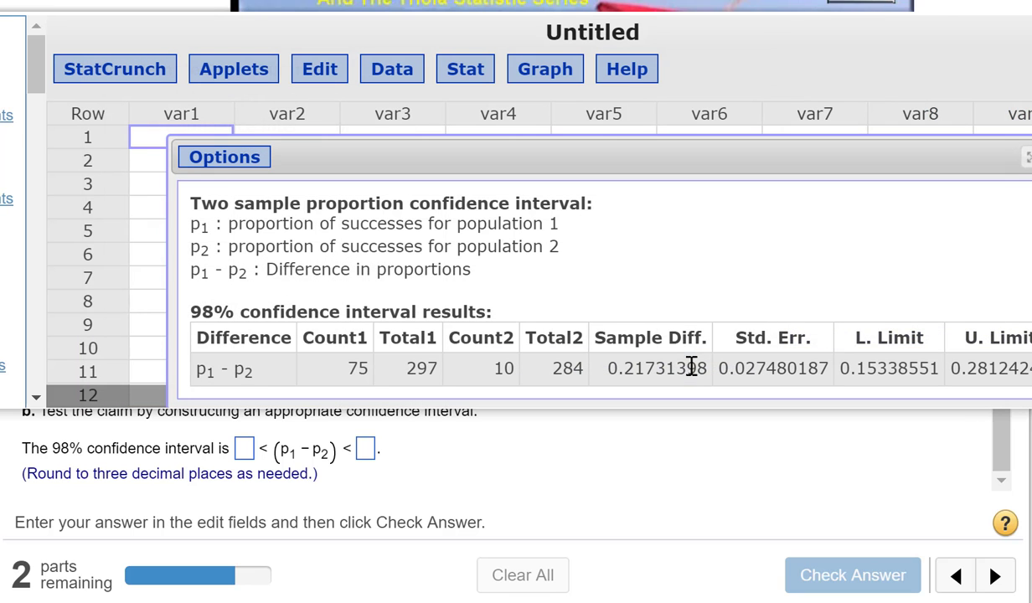
left_click_drag(642, 147, 526, 57)
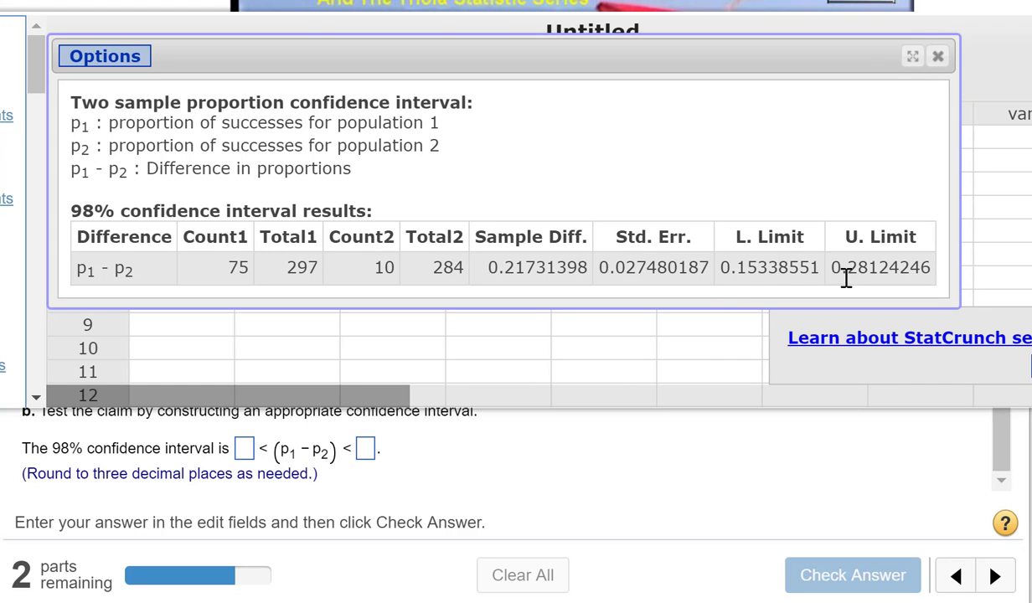
Answer the 98% confidence interval question with limits .152 and .281, submit it and continue to the interval's conclusion
left_click(245, 458)
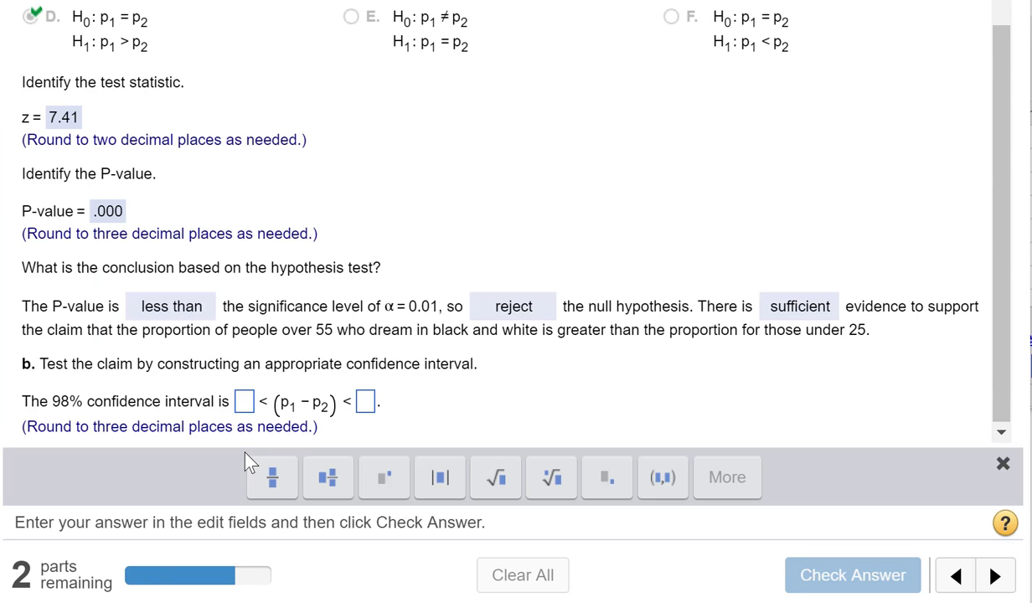
left_click(244, 403)
type(".152")
key("Tab")
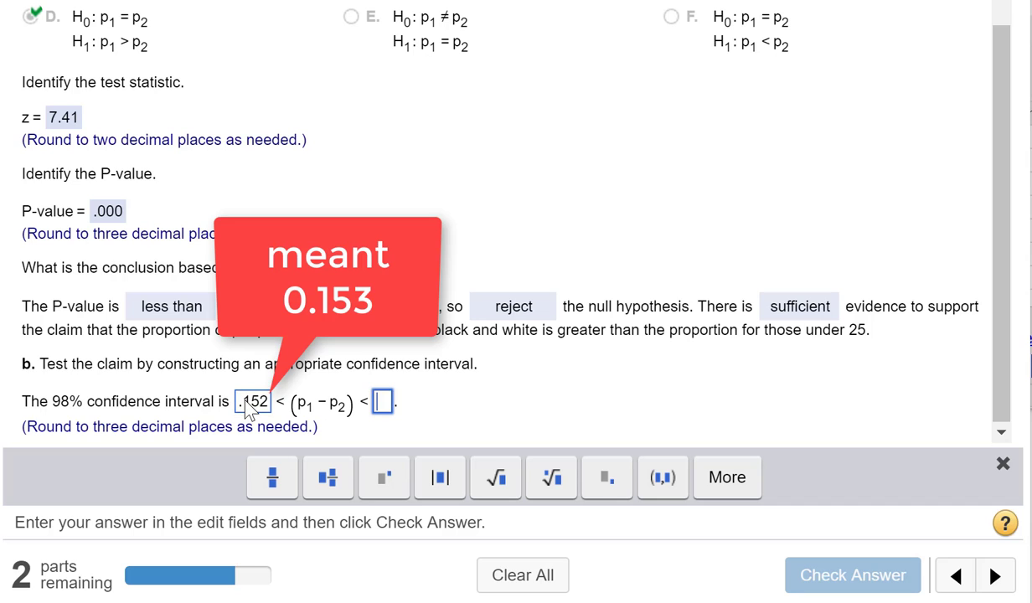
type(".281")
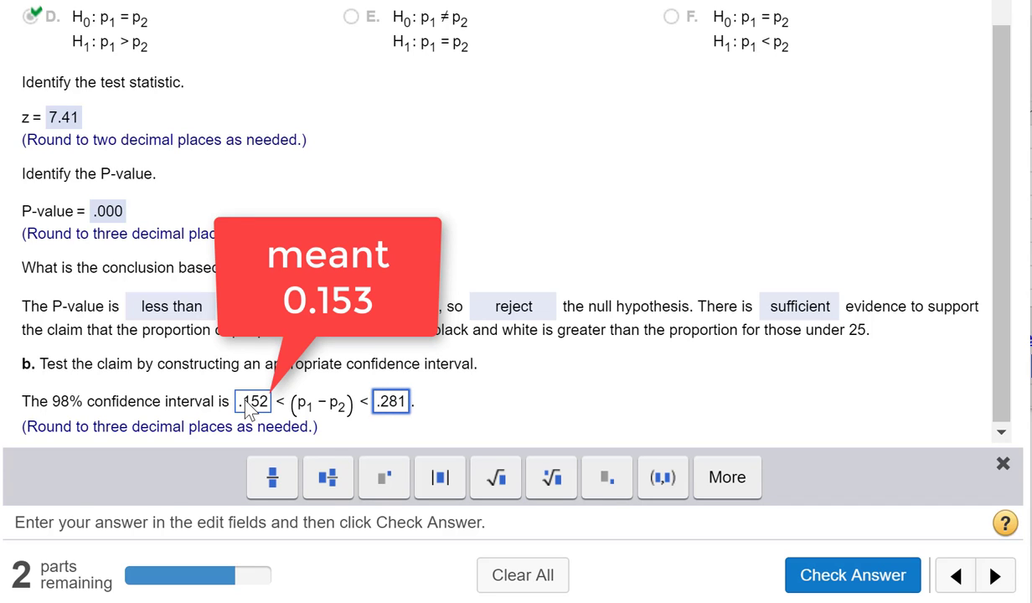
key("Return")
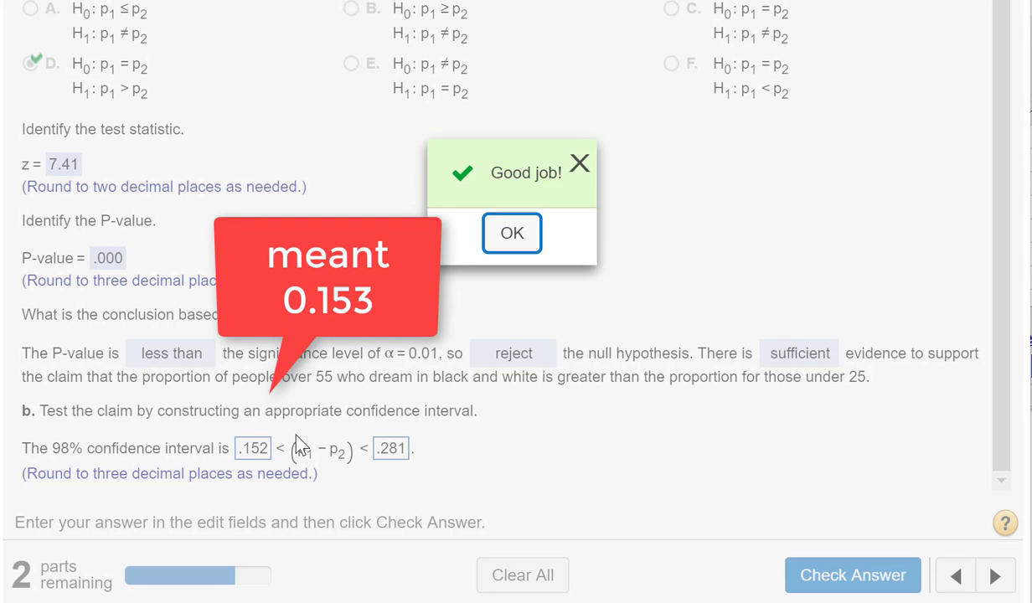
left_click(512, 238)
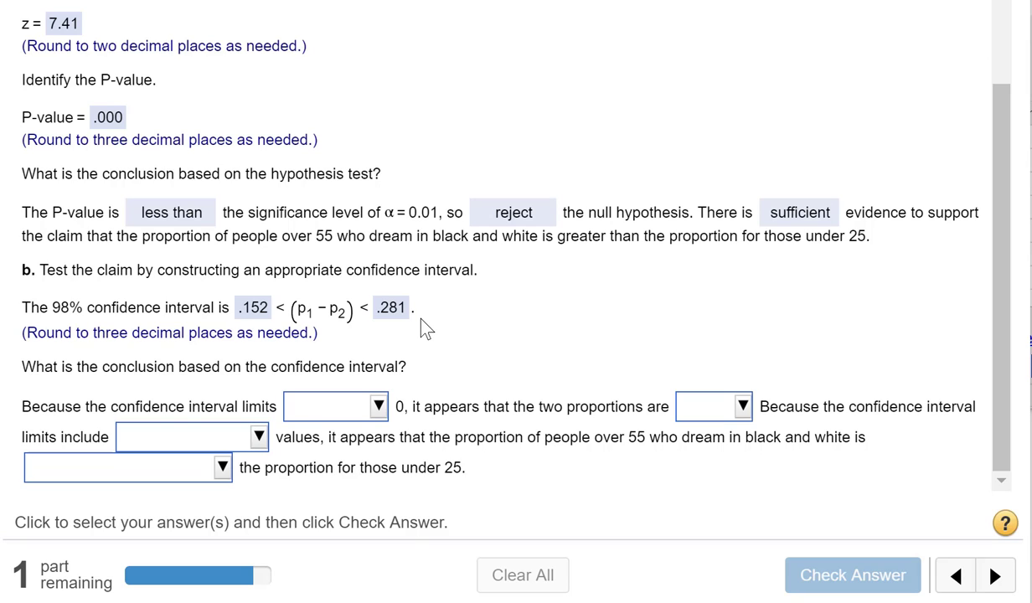
Complete the first conclusion sentence with "do not include" for 0 and "not equal" for the two proportions
left_click(363, 409)
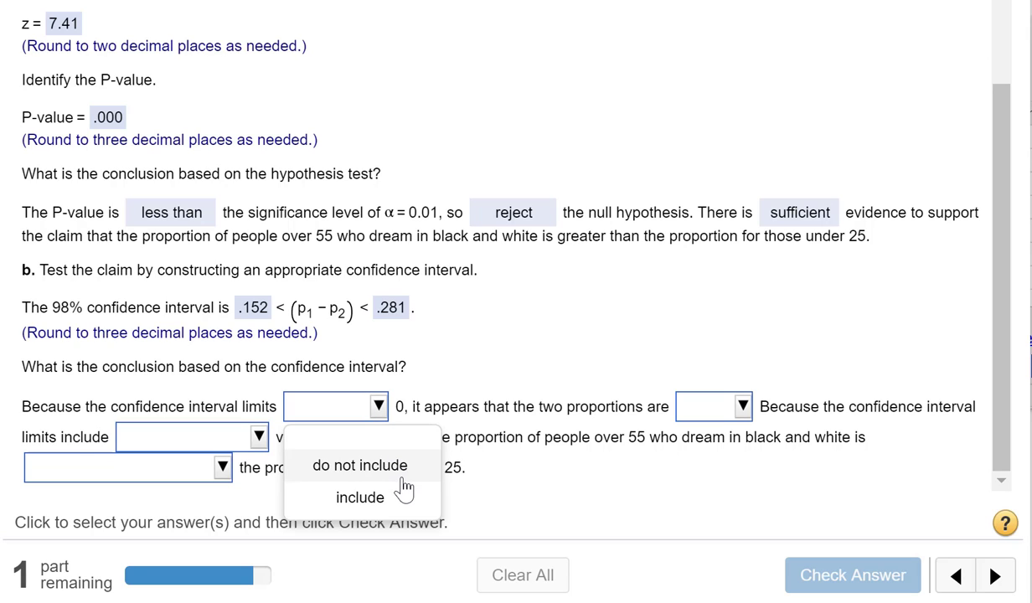
left_click(399, 474)
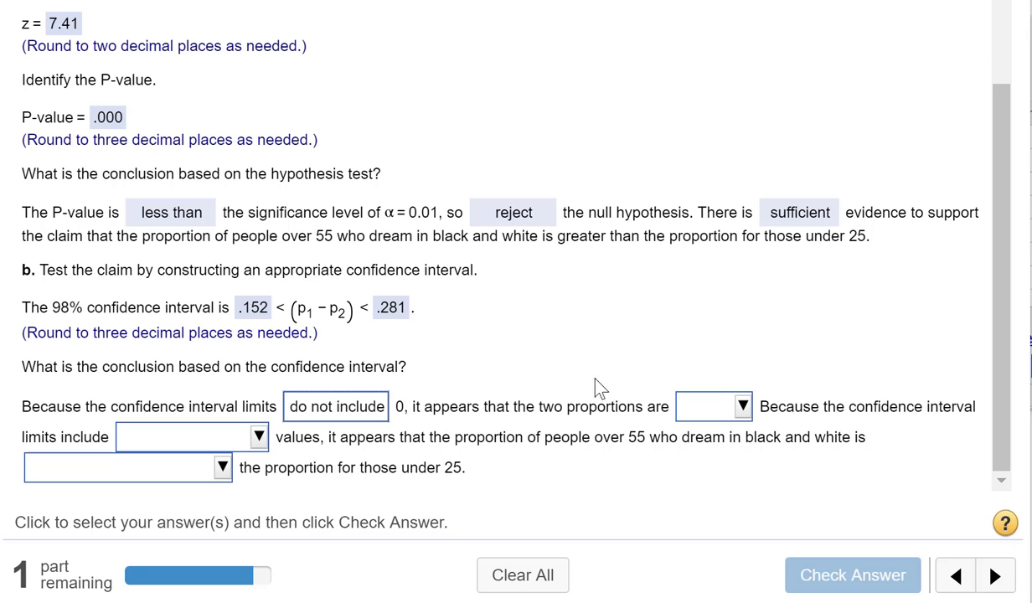
left_click(737, 407)
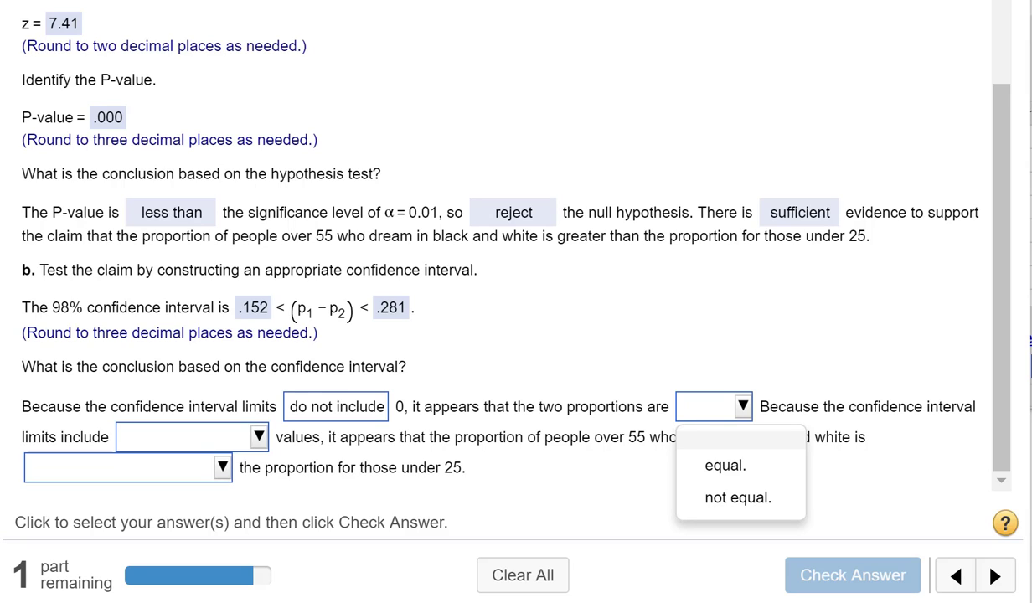
left_click(736, 505)
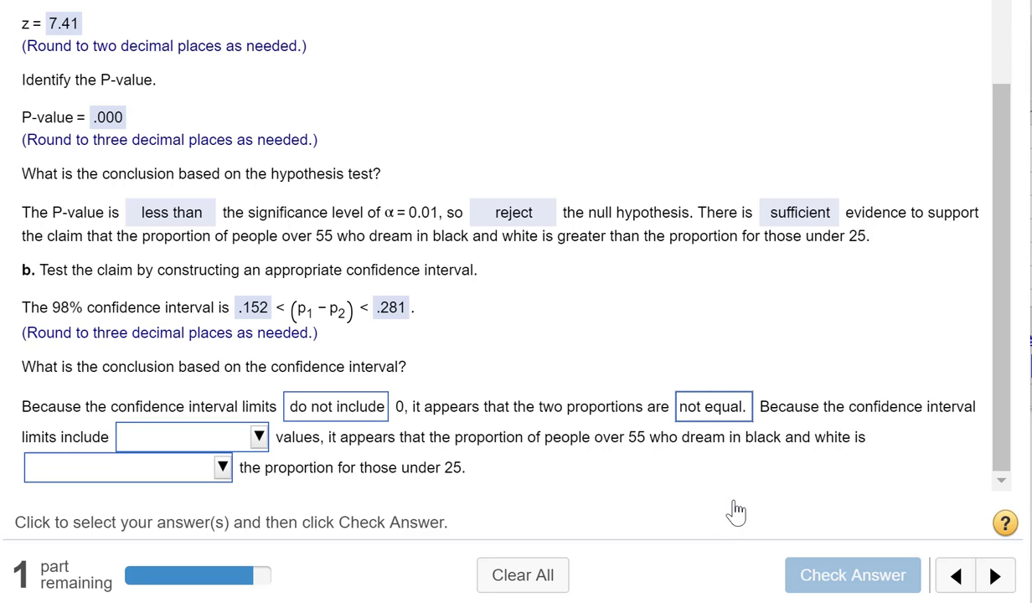
Review the hypotheses, complete the second conclusion sentence with "only positive" and "greater than", then submit the answers and continue to part c
scroll(126, 104, "up", 2)
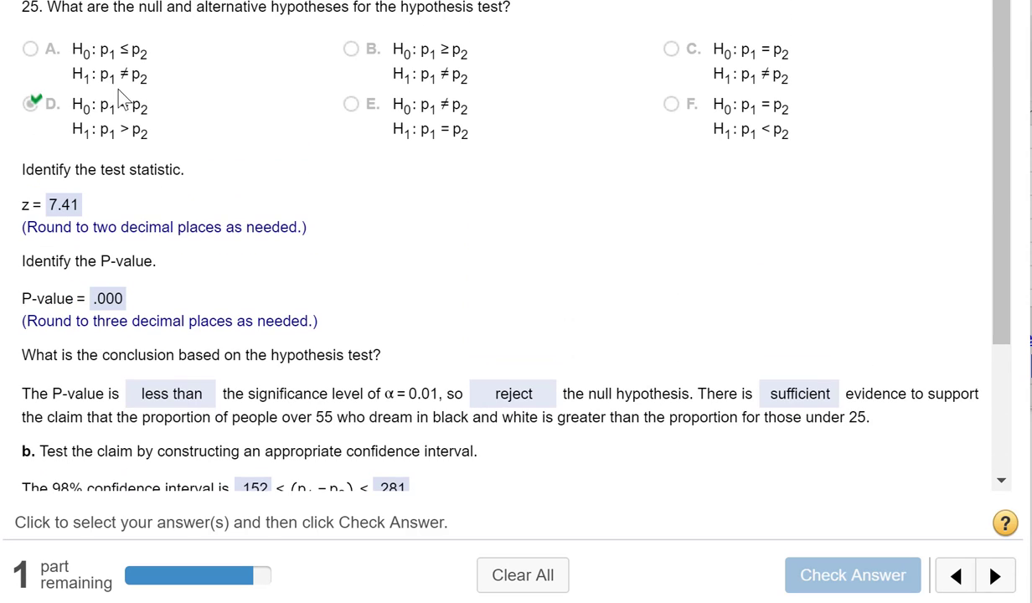
scroll(488, 295, "down", 2)
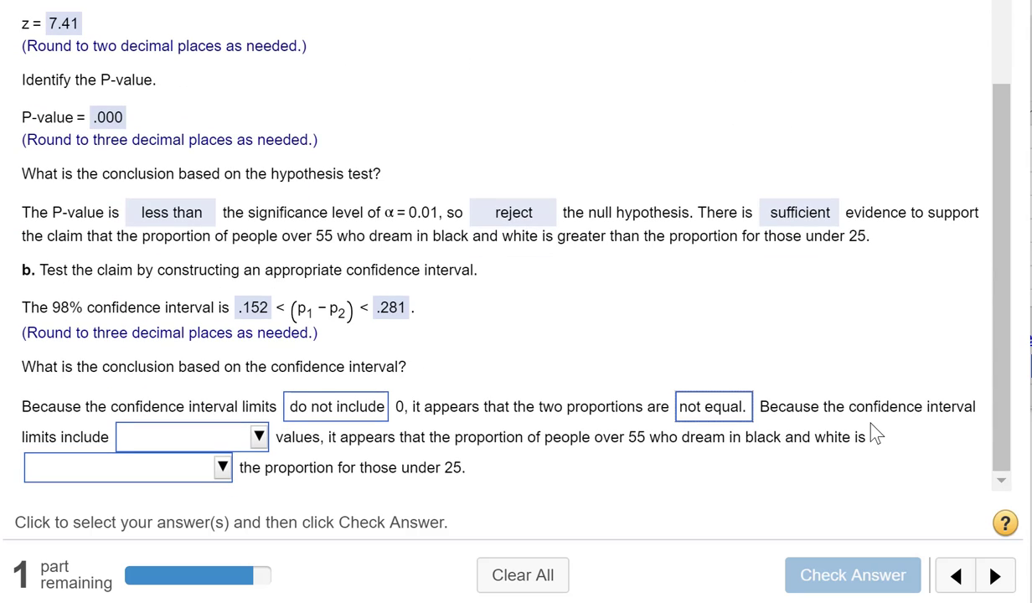
left_click(259, 435)
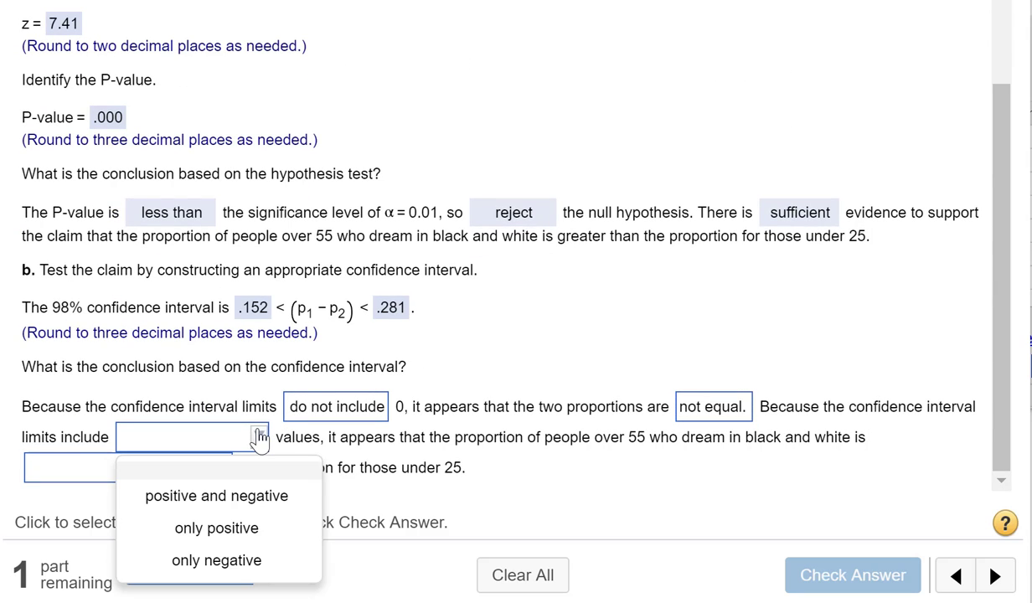
left_click(218, 529)
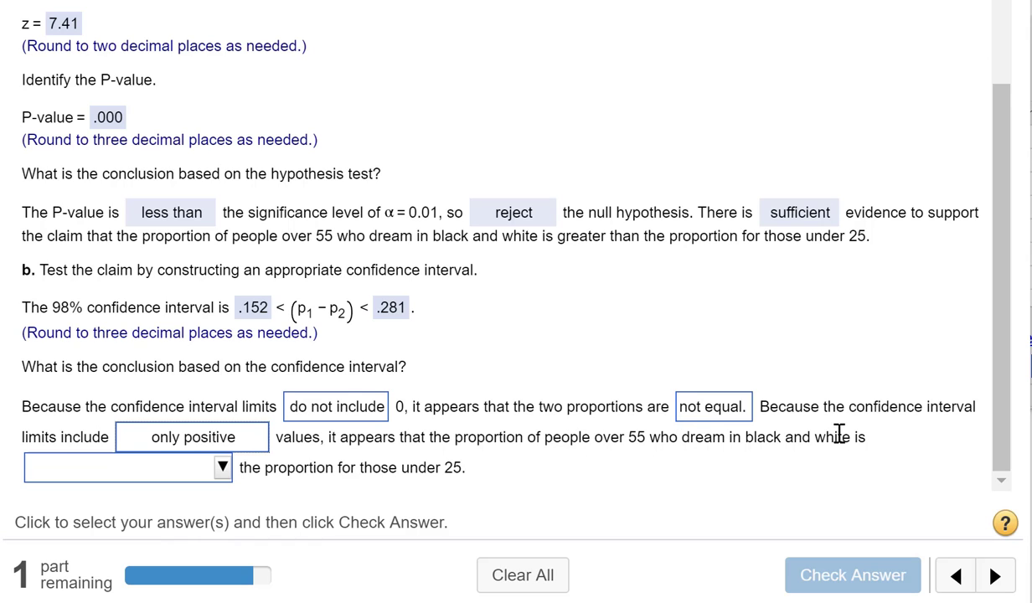
left_click(223, 466)
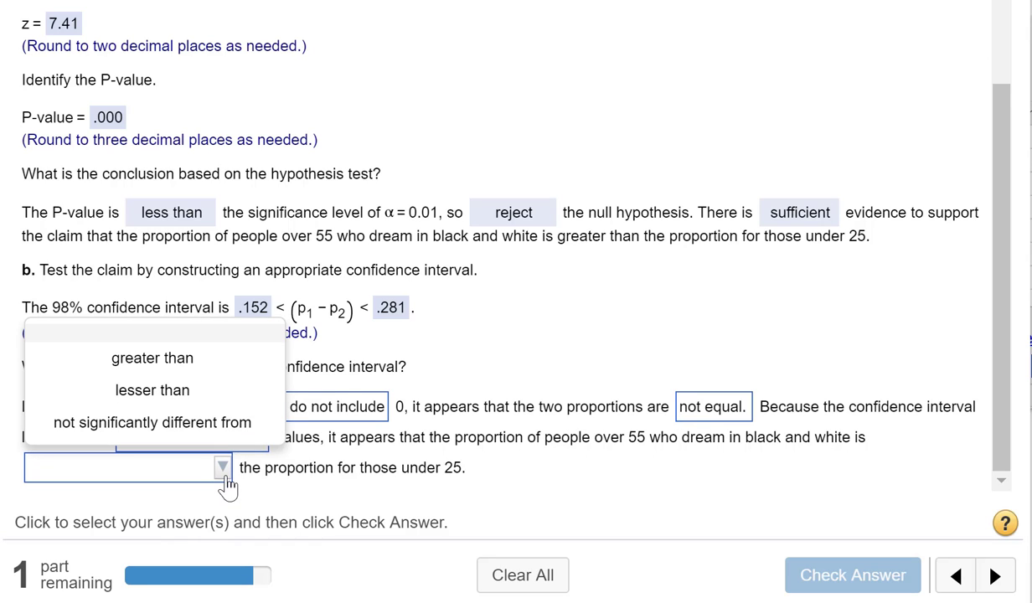
left_click(193, 361)
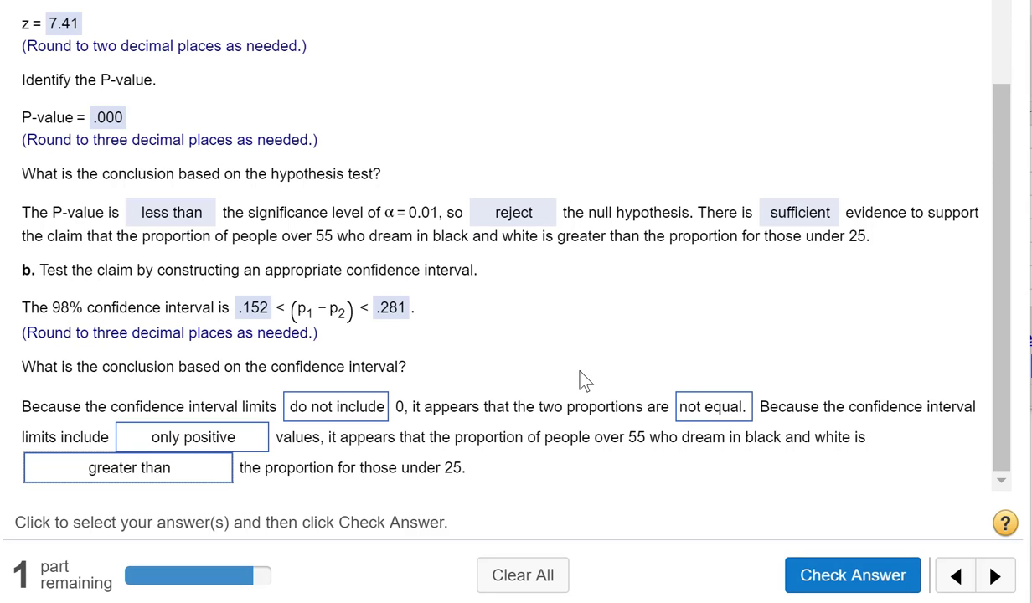
left_click(827, 576)
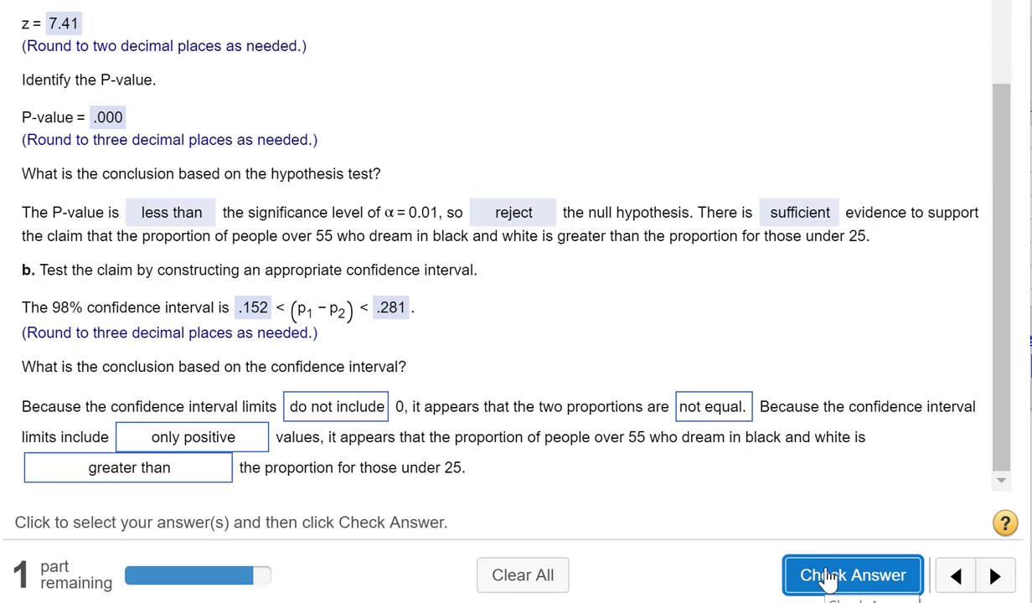
left_click(528, 248)
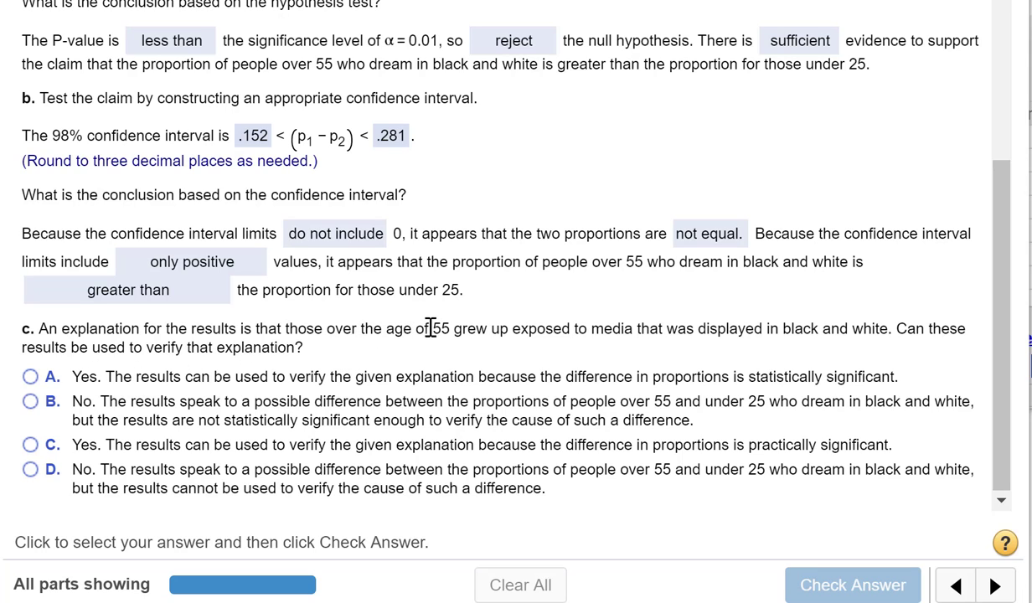
Review the black-and-white media explanation in part c, answer with option D and submit it for checking
left_click_drag(428, 328, 891, 326)
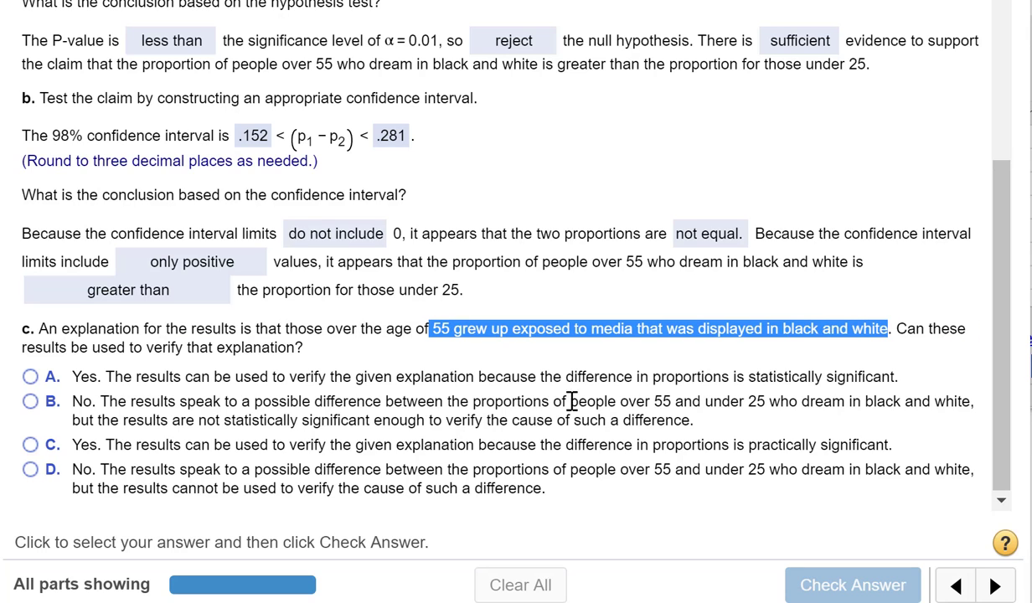
left_click(330, 380)
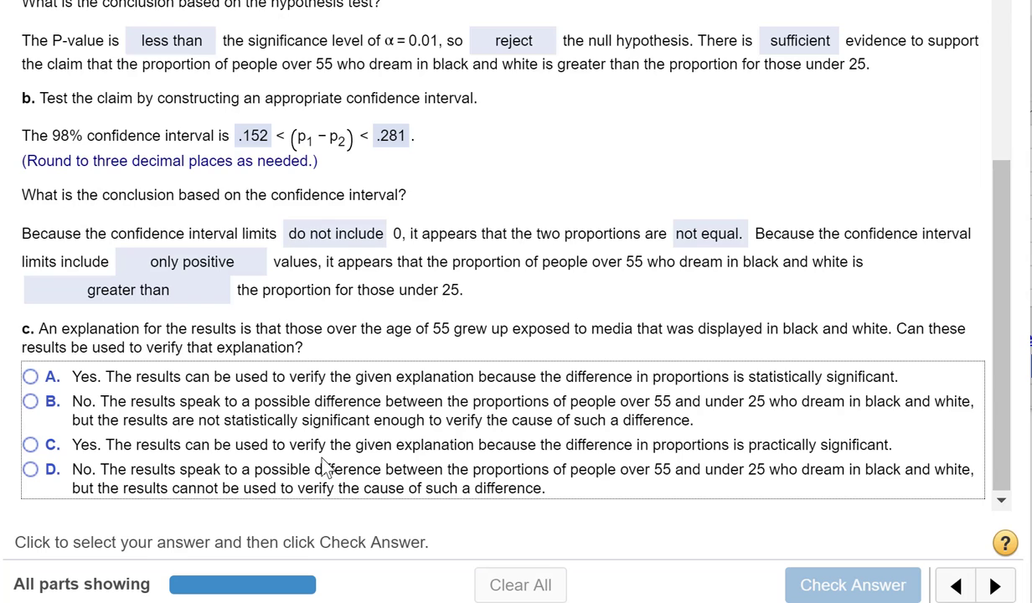
left_click(30, 470)
key("Return")
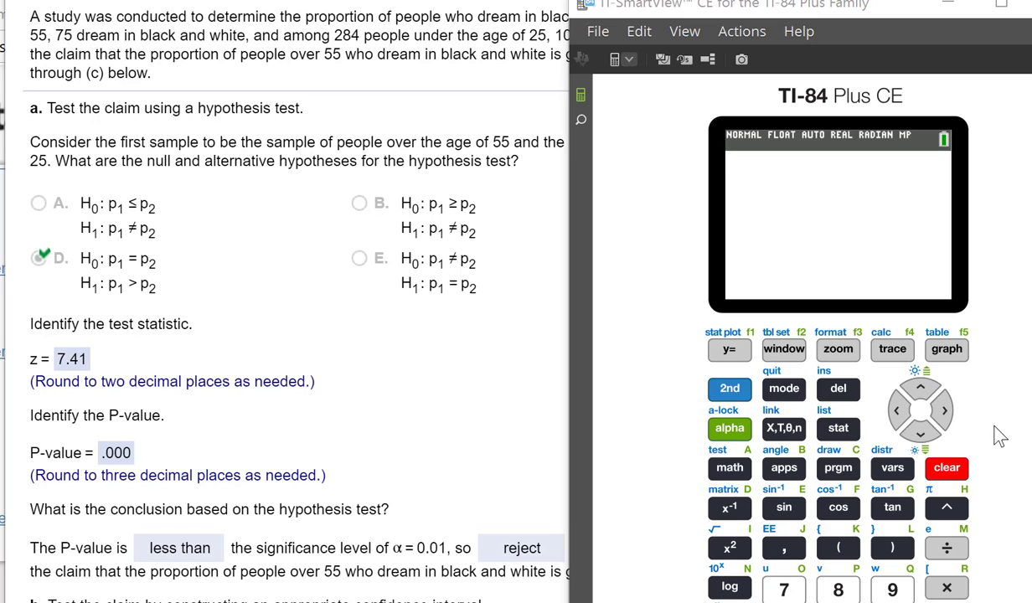
Start the 2-PropZTest from the statistical tests on the TI-84 Plus CE calculator
left_click(840, 429)
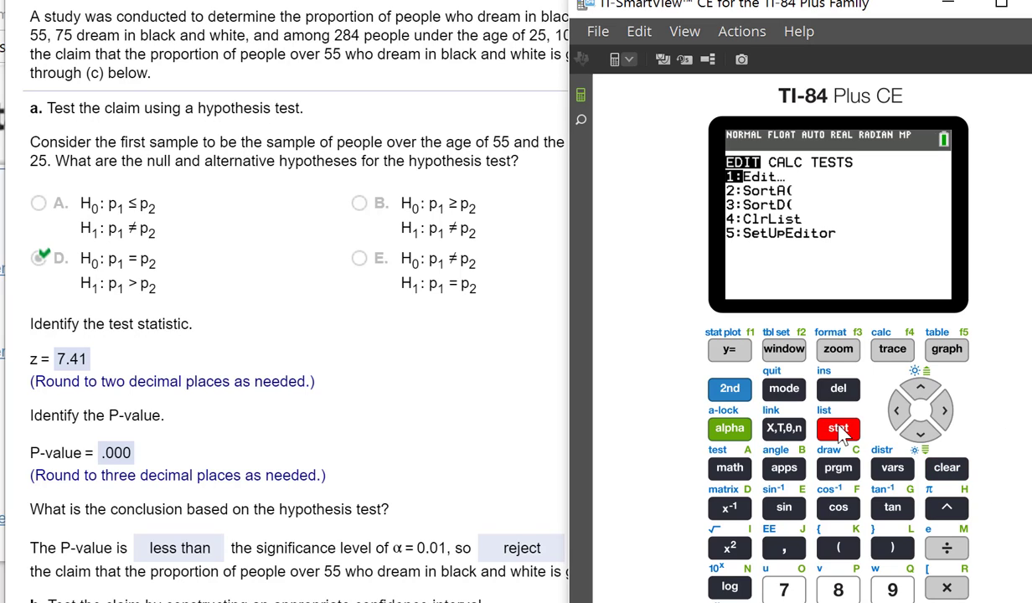
left_click(903, 413)
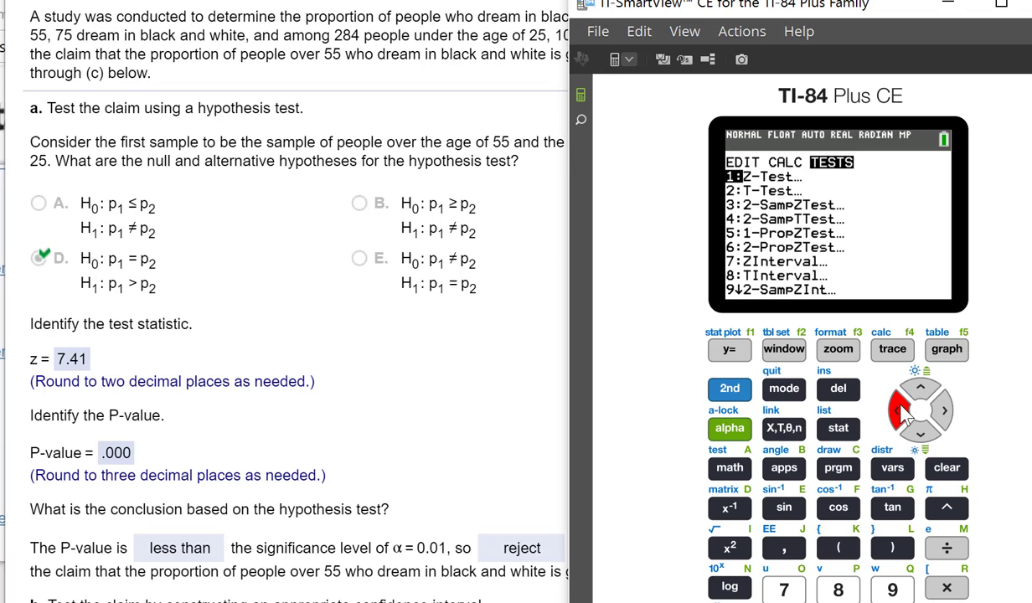
key("Down")
key("Down")
key("Down")
key("Down")
key("Down")
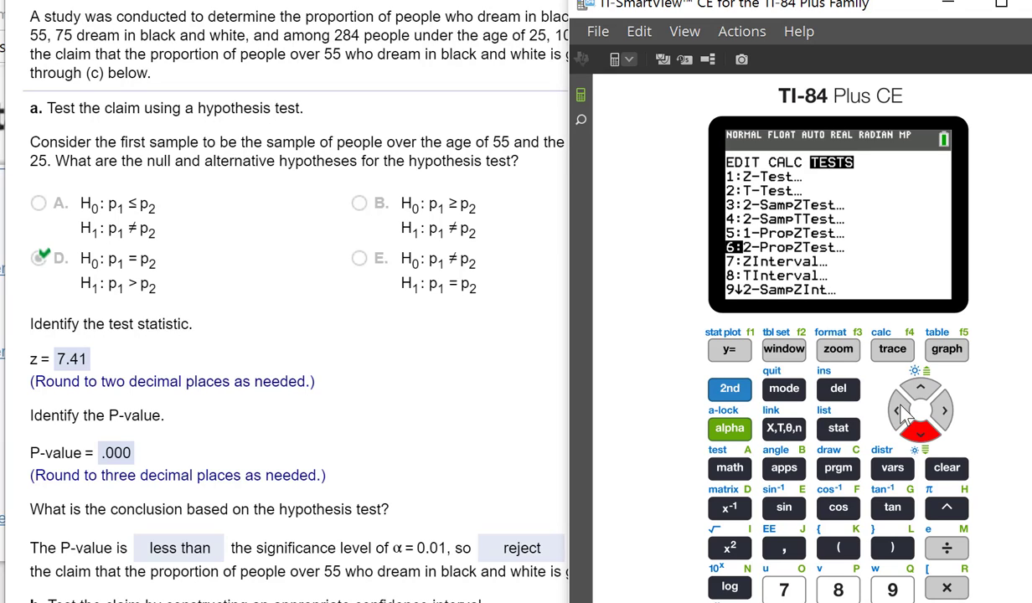
key("Return")
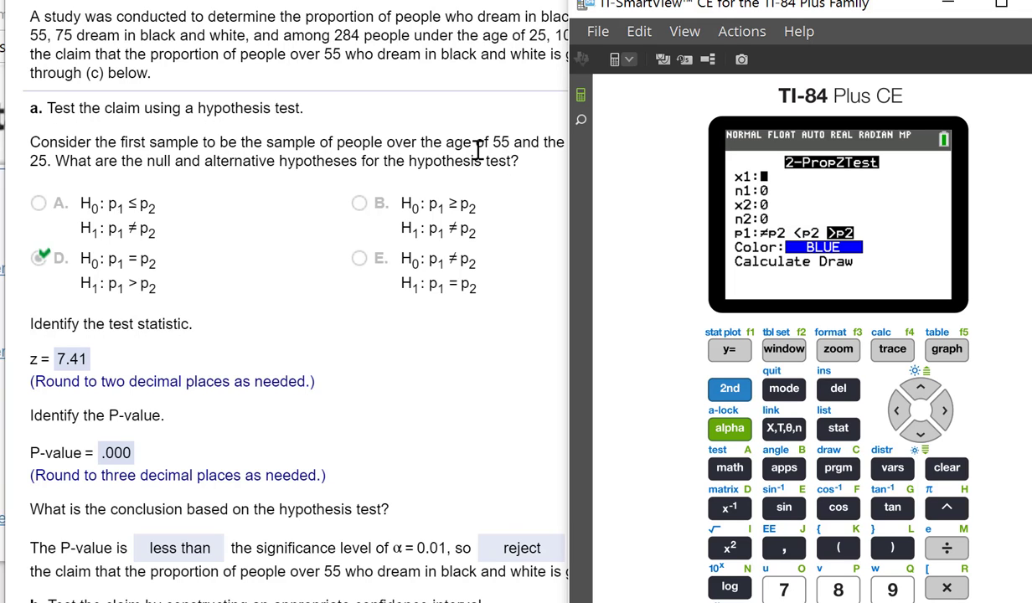
Move the calculator clear of the problem text and enter x1 = 75, n1 = 297, x2 = 10 and n2 = 284 for the 2-PropZTest
left_click_drag(691, 11, 666, 67)
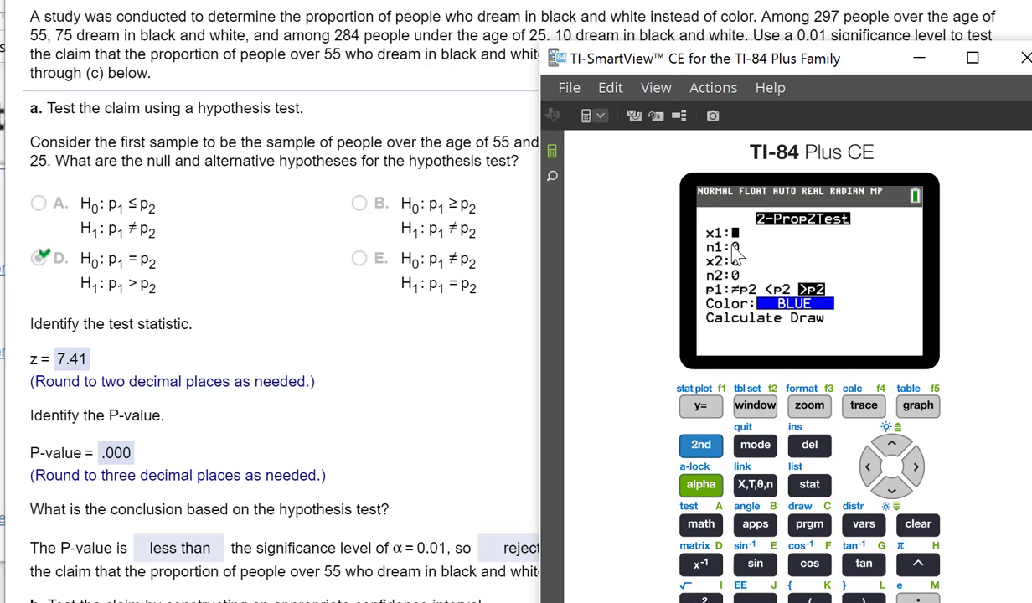
type("75")
key("Return")
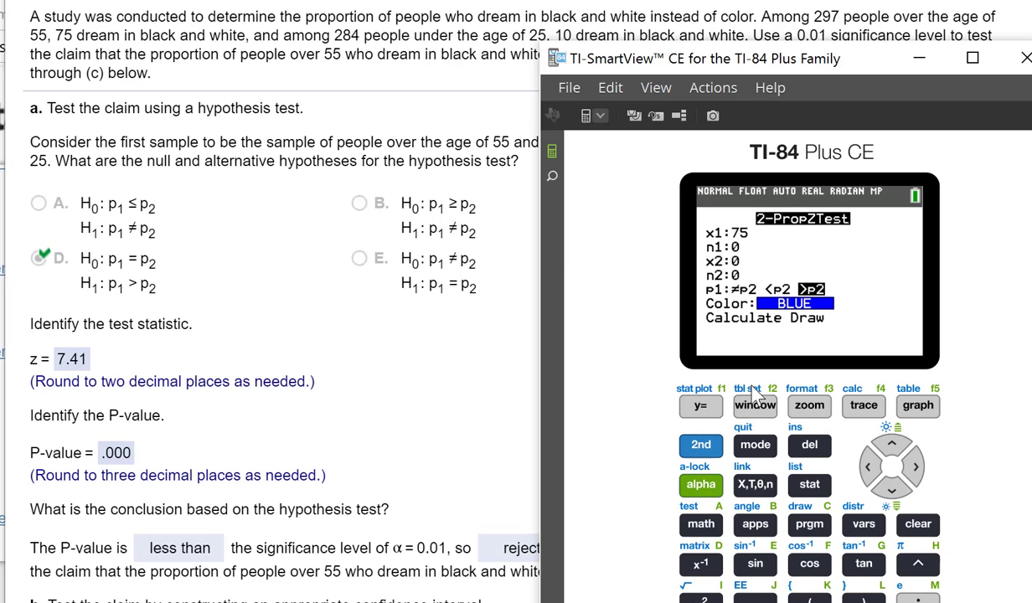
type("297")
key("Return")
type("10")
key("Return")
type("284")
key("Return")
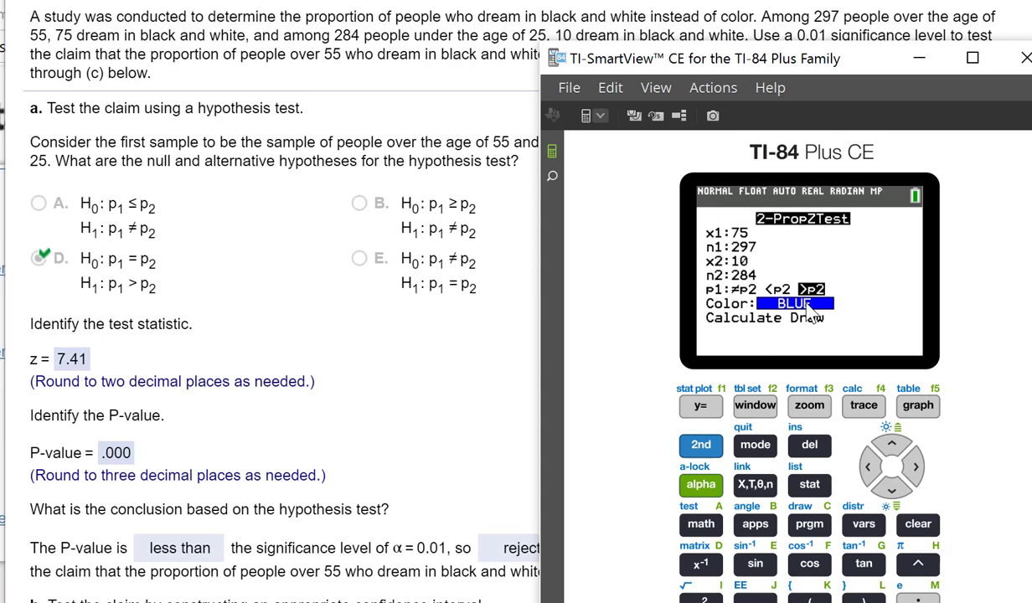
Calculate the 2-PropZTest with the alternative hypothesis p1 > p2
left_click(893, 490)
left_click(895, 492)
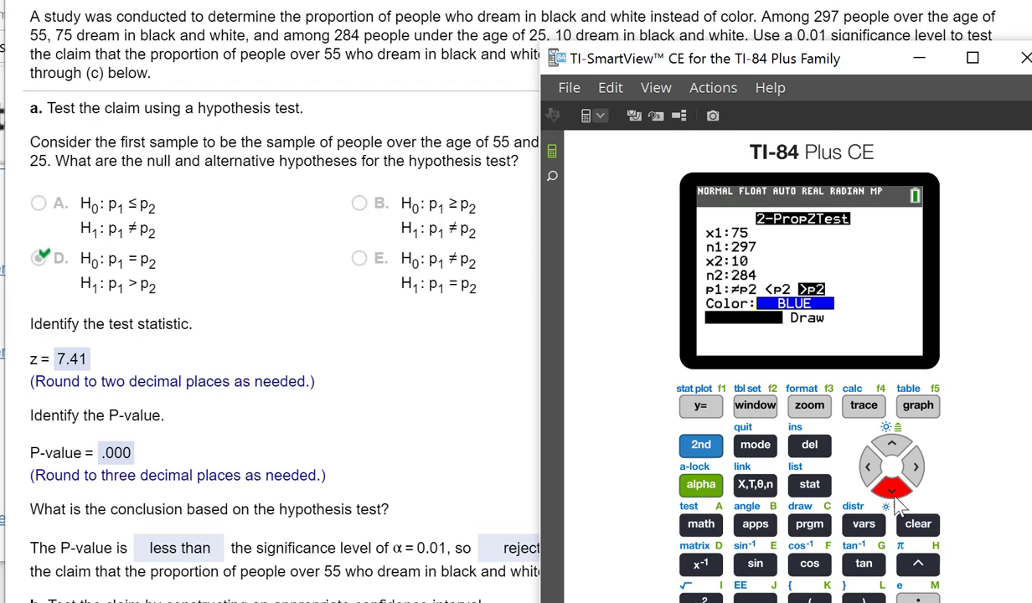
key("Return")
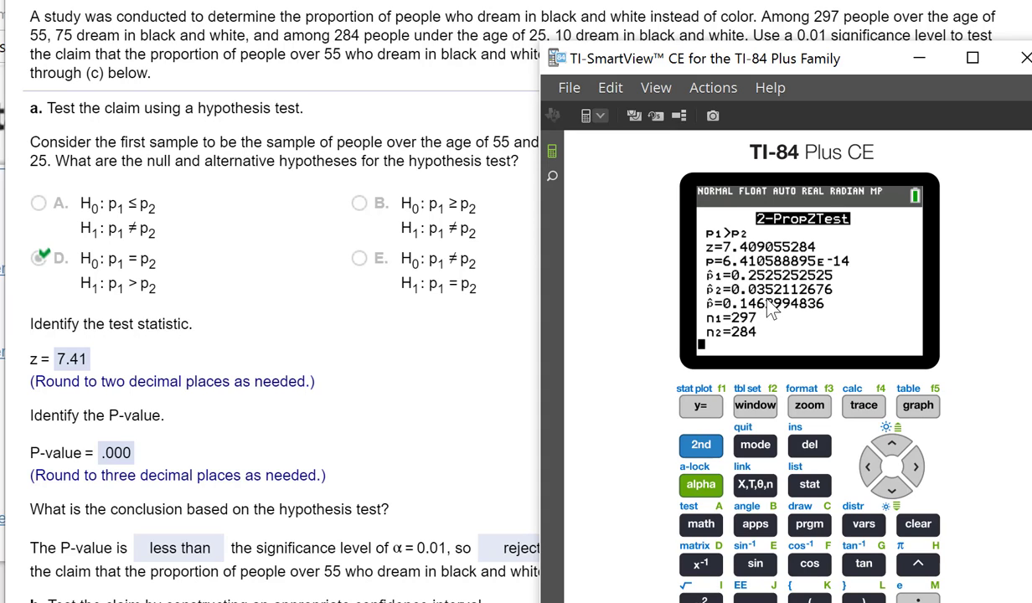
Start the two-proportion confidence interval, 2-PropZInt, from the calculator's list of statistical tests
left_click(894, 490)
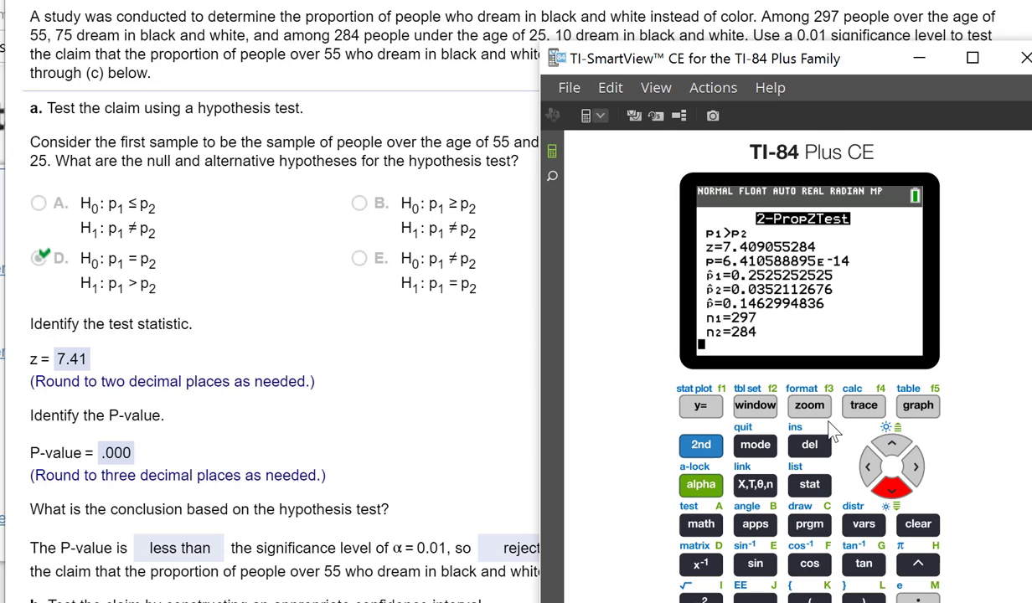
left_click(809, 486)
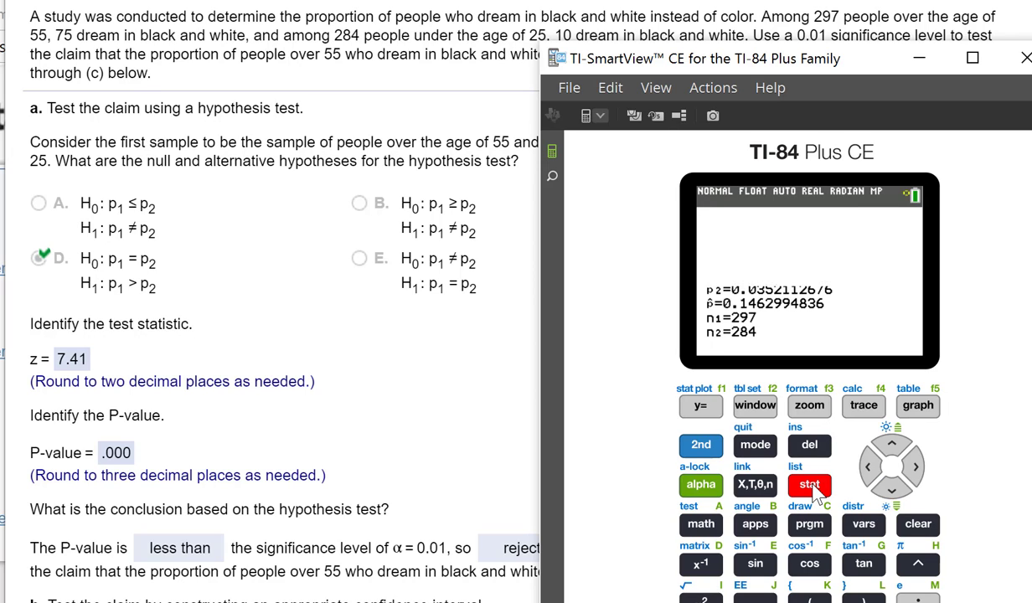
left_click(871, 471)
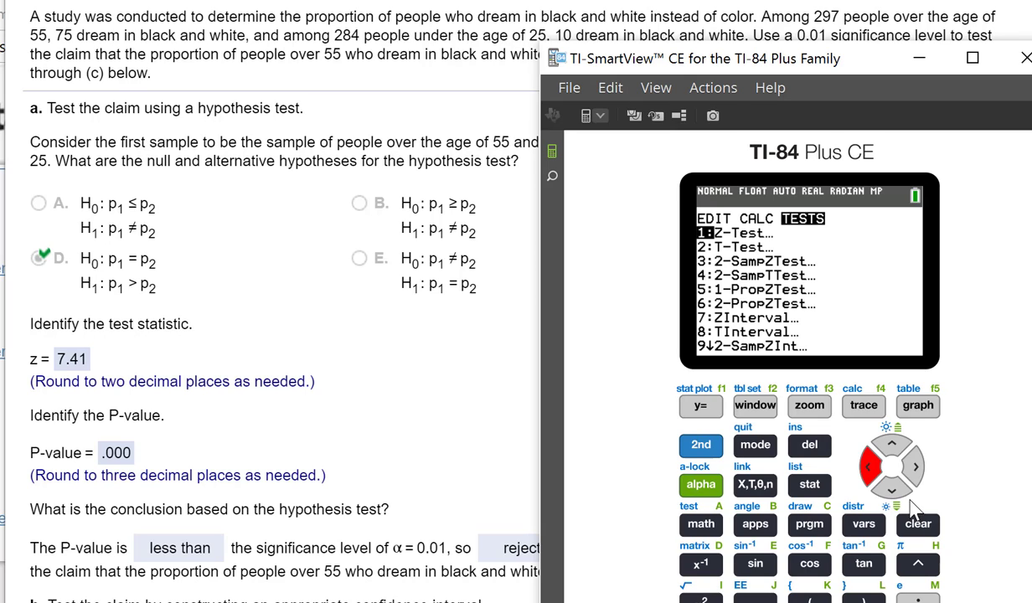
left_click(892, 491)
left_click(892, 491)
left_click(892, 491)
left_click(903, 495)
left_click(903, 495)
left_click(902, 495)
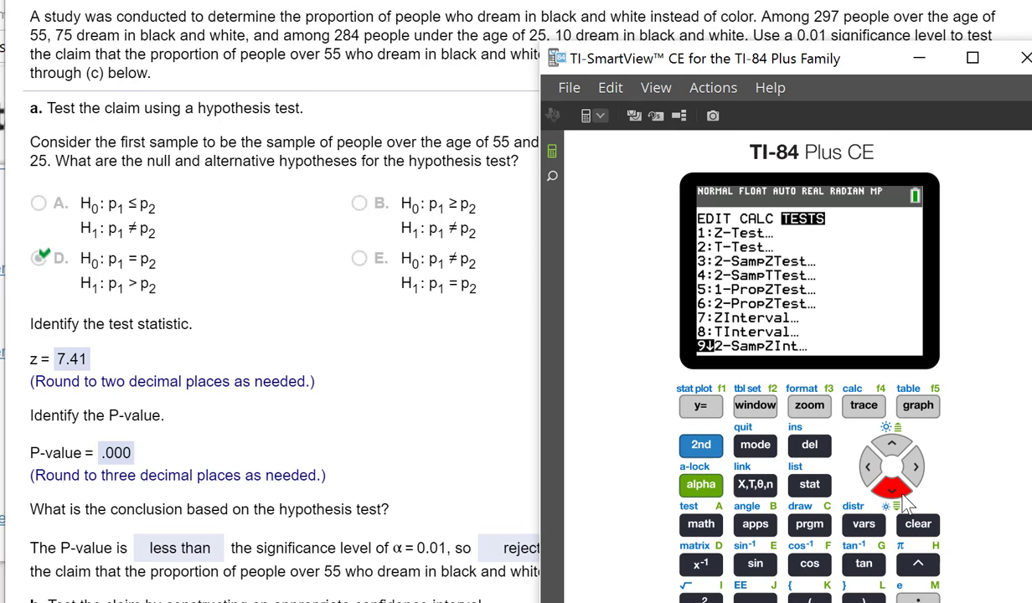
left_click(902, 495)
left_click(903, 495)
left_click(903, 495)
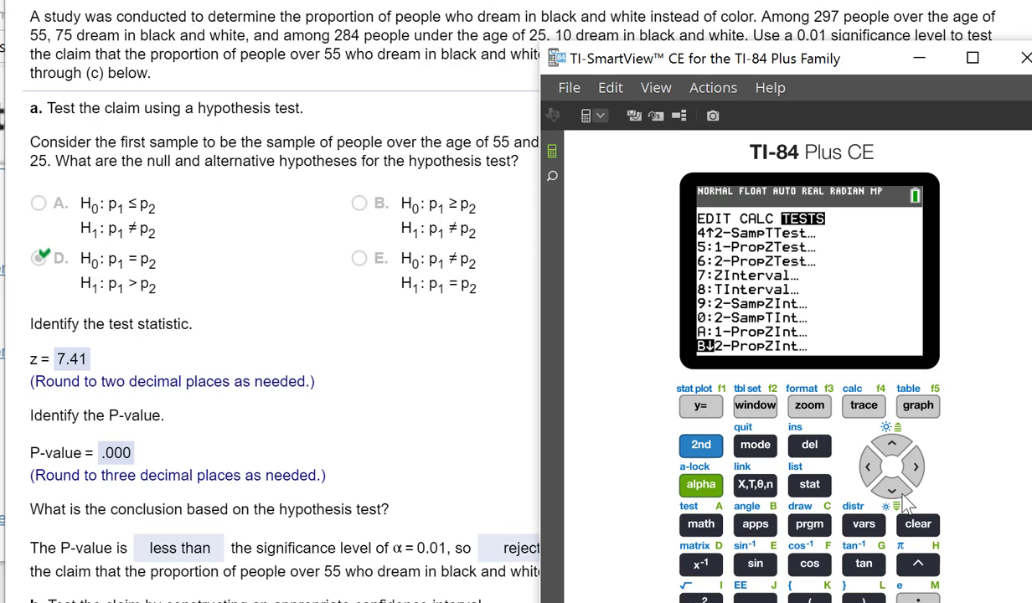
key("Return")
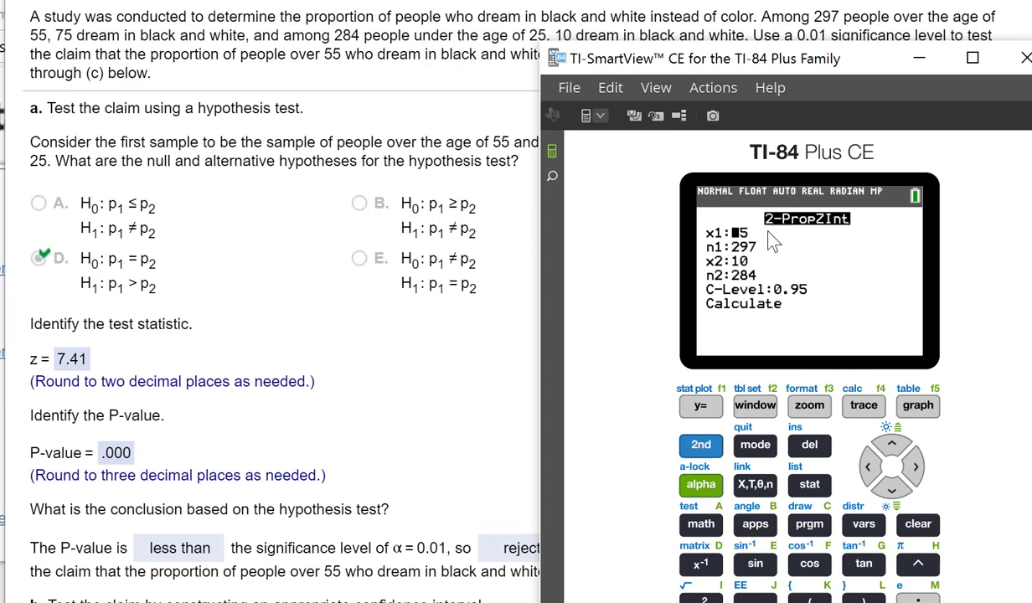
Set the confidence level to .98, keep the sample counts as entered, and calculate the two-proportion interval
left_click(891, 498)
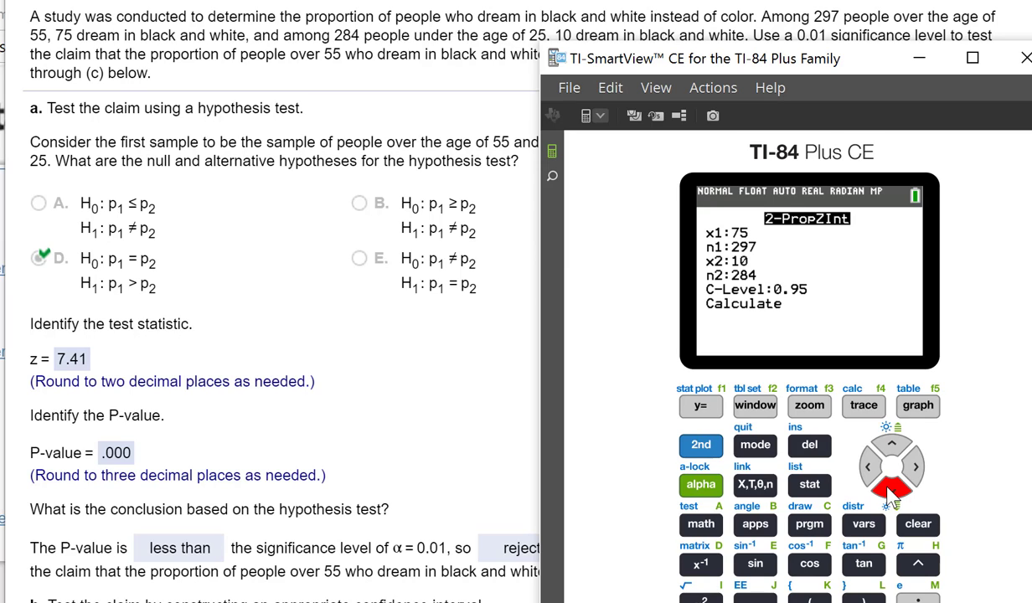
left_click(891, 446)
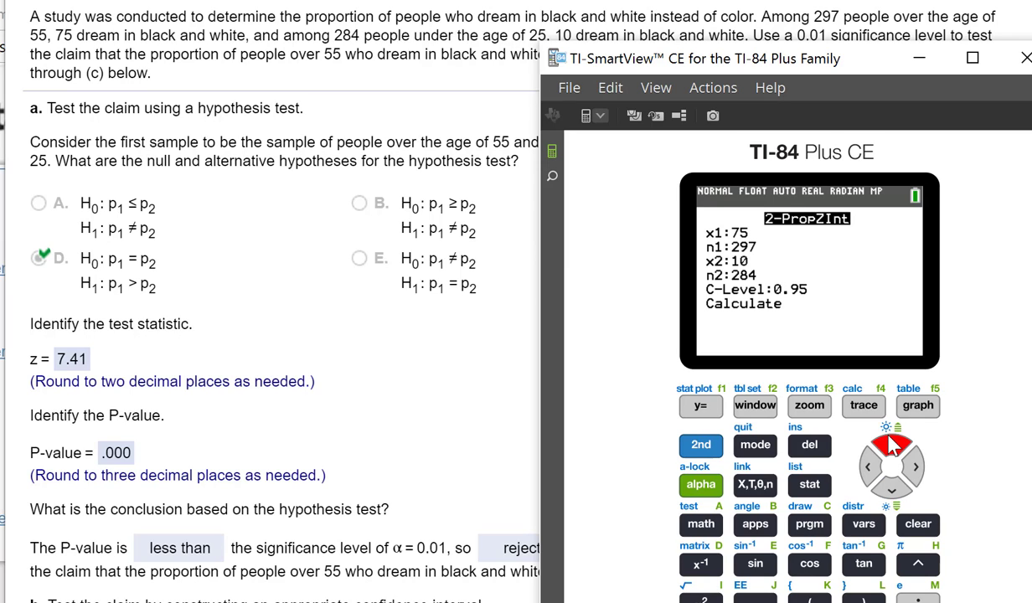
type(".98")
key("Down")
key("Return")
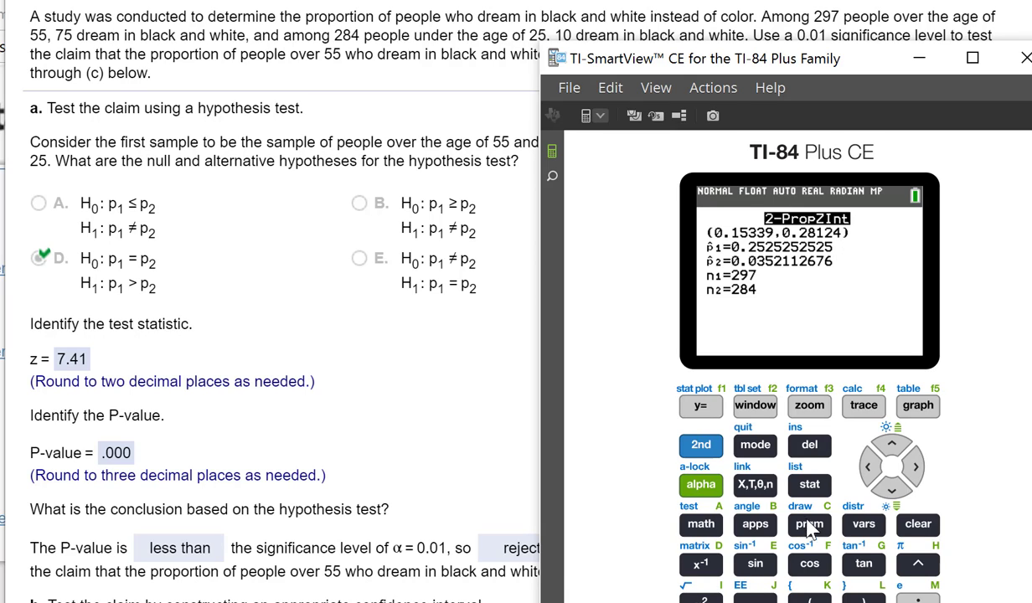
Reopen the 2-PropZInt setup from the statistical tests to repeat the confidence interval
left_click(810, 486)
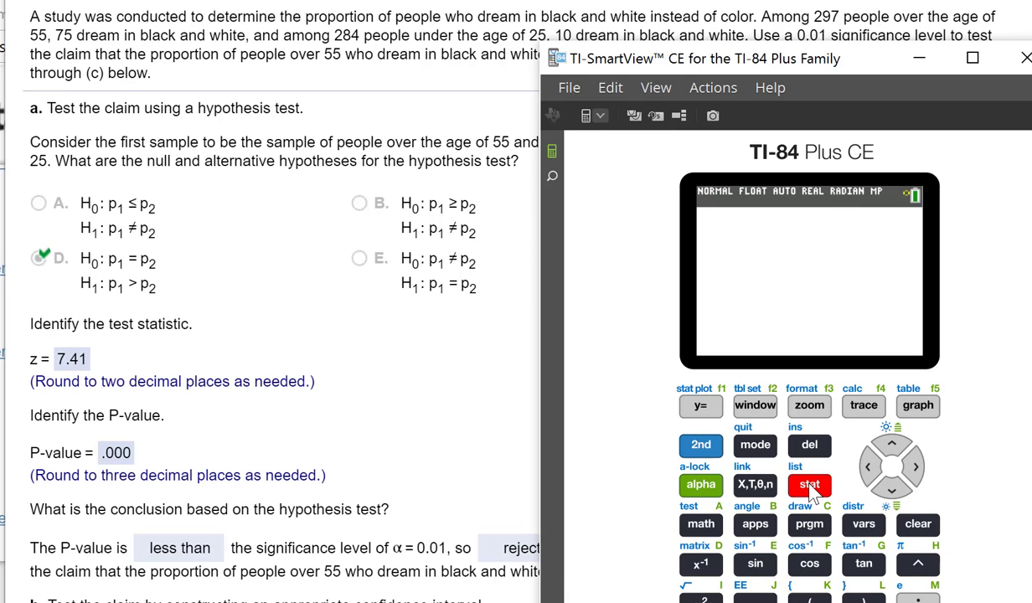
left_click(871, 469)
key("Down")
key("Down")
key("Down")
key("Down")
key("Down")
key("Down")
key("Down")
key("Down")
key("Down")
key("Down")
key("Down")
key("Down")
key("Down")
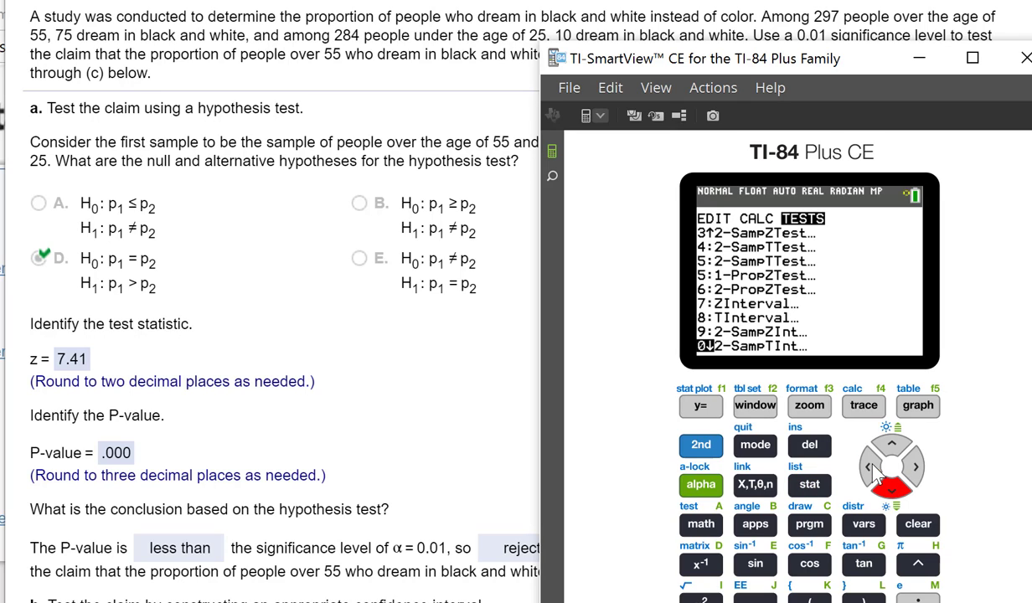
key("Up")
key("Up")
key("Up")
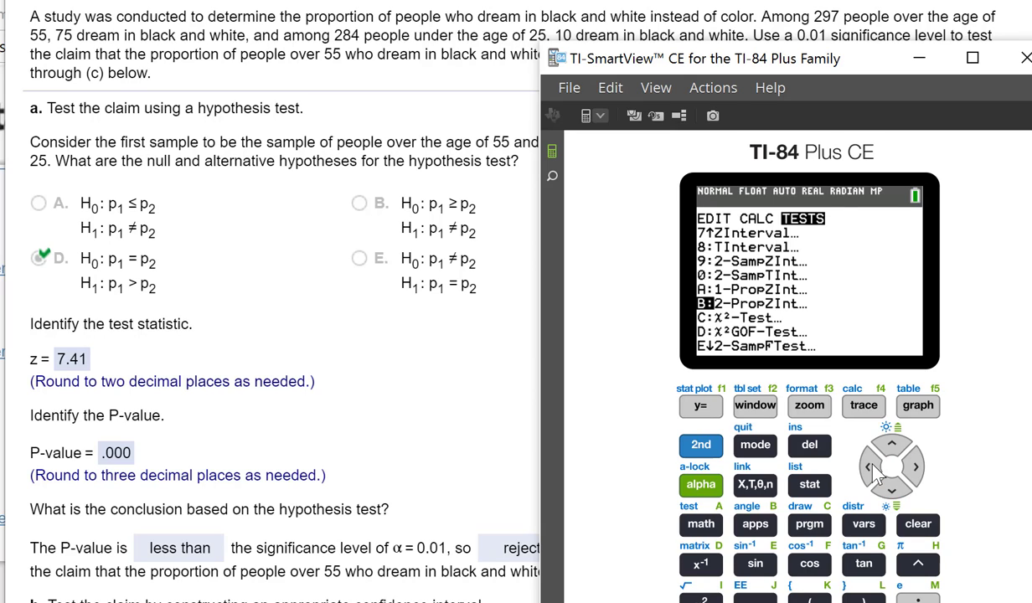
key("Return")
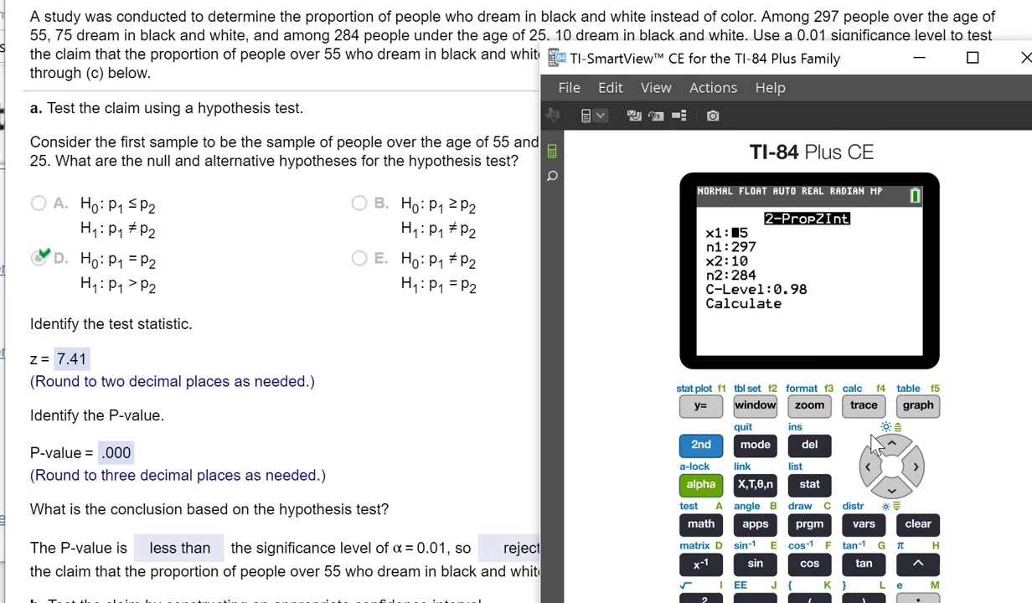
Recalculate the two-proportion interval, leaving the sample data and confidence level as they are
left_click(900, 493)
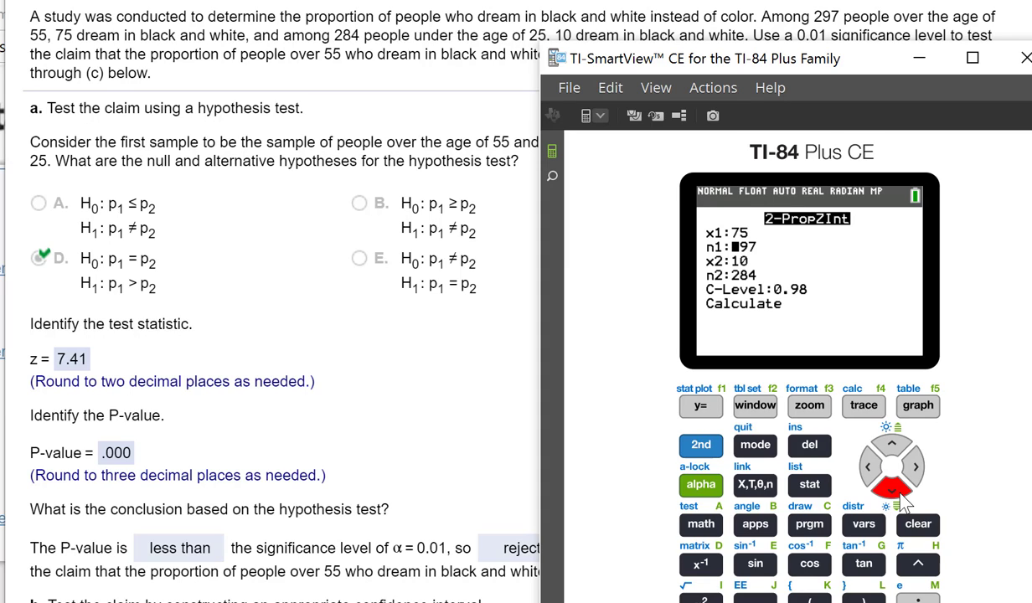
left_click(902, 494)
left_click(902, 494)
left_click(902, 494)
key("Return")
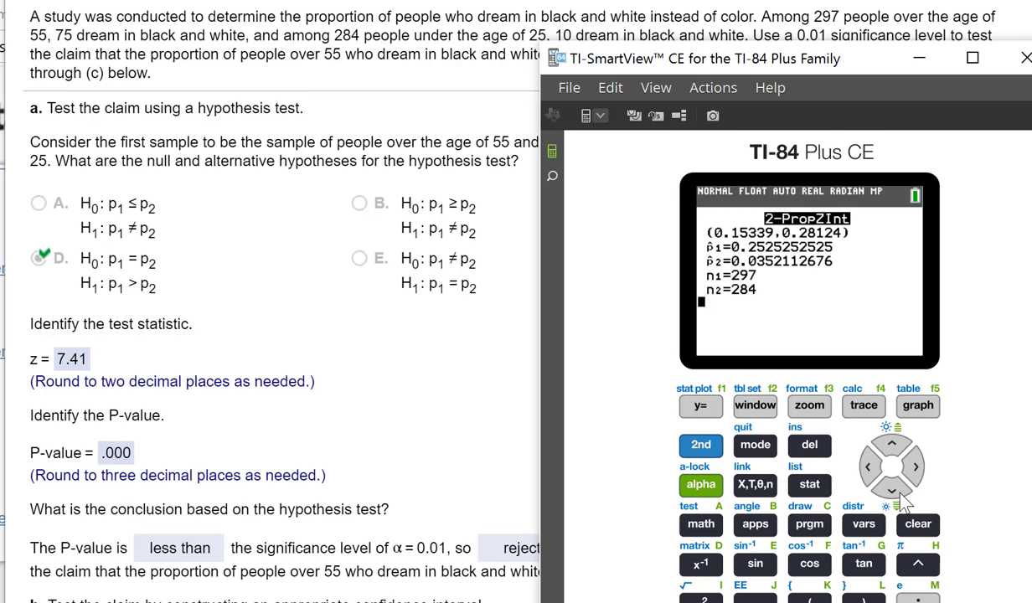